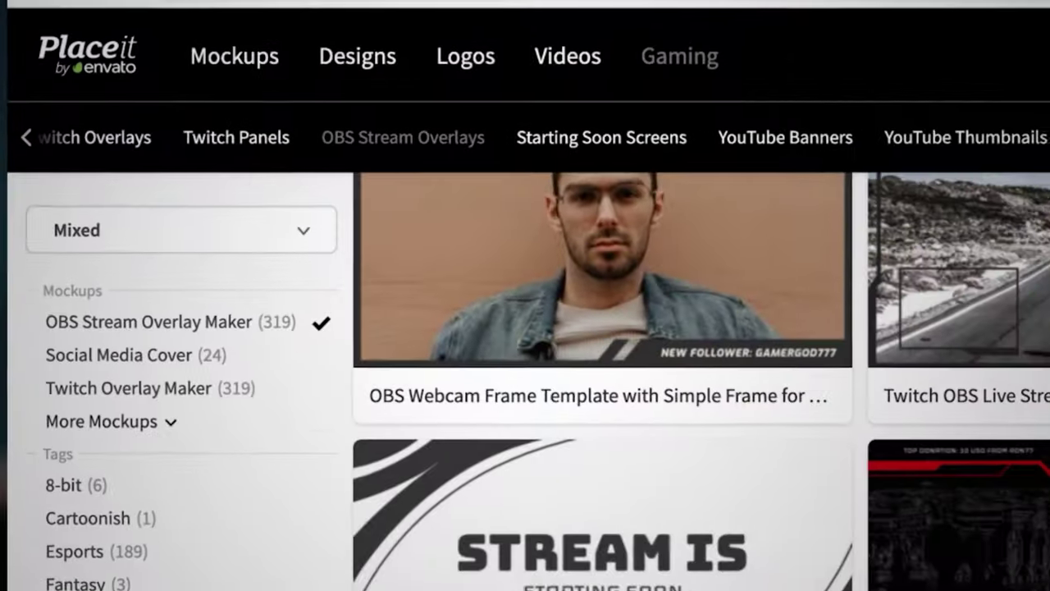
In Placeit, pick a palette colour, browse More Fonts, and swap in a different triangle play graphic
scroll(534, 369, down, 2)
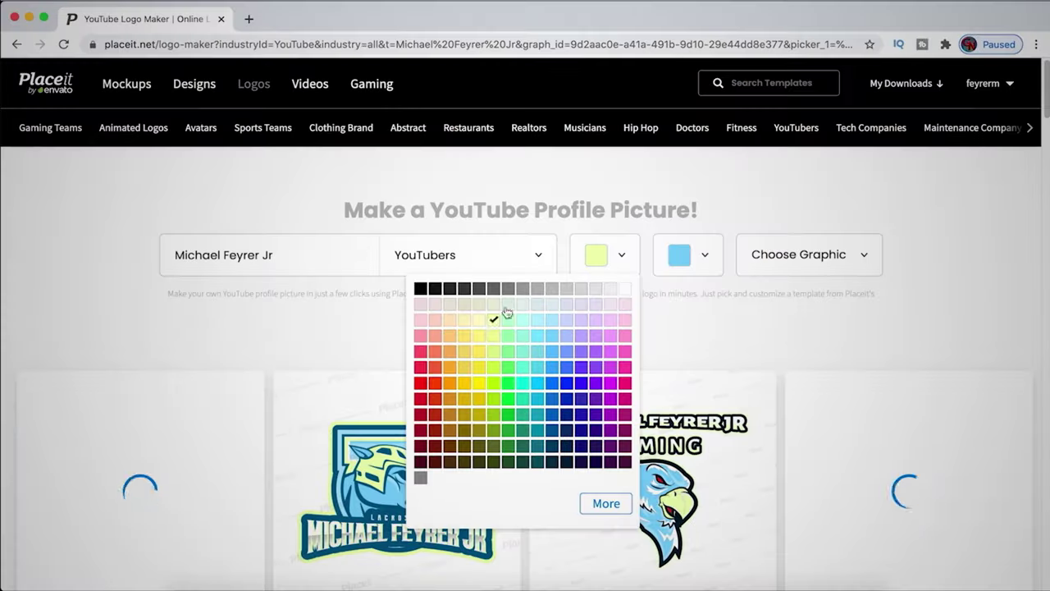
click(492, 340)
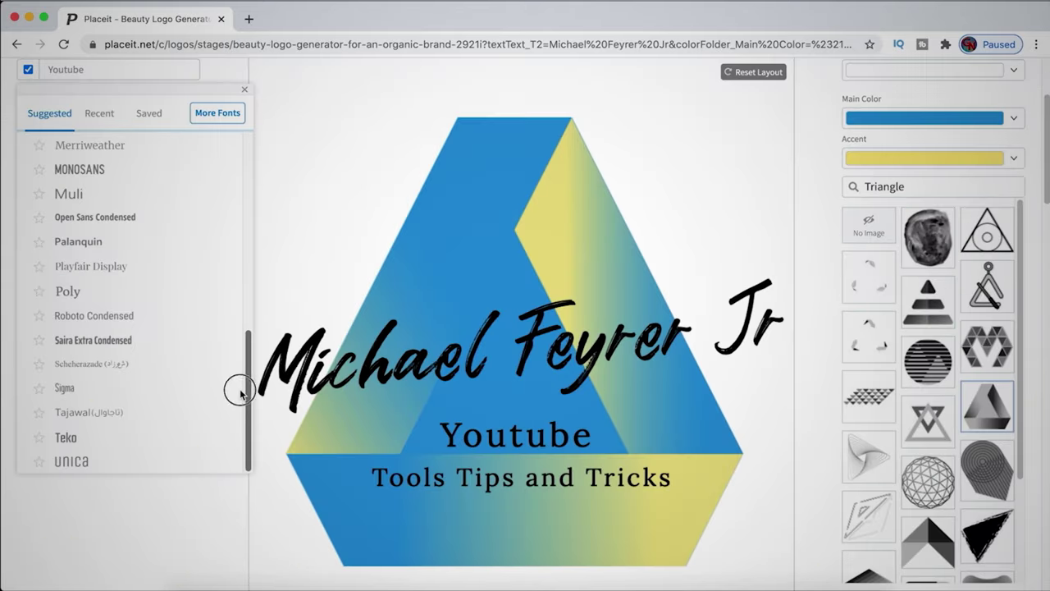
click(218, 113)
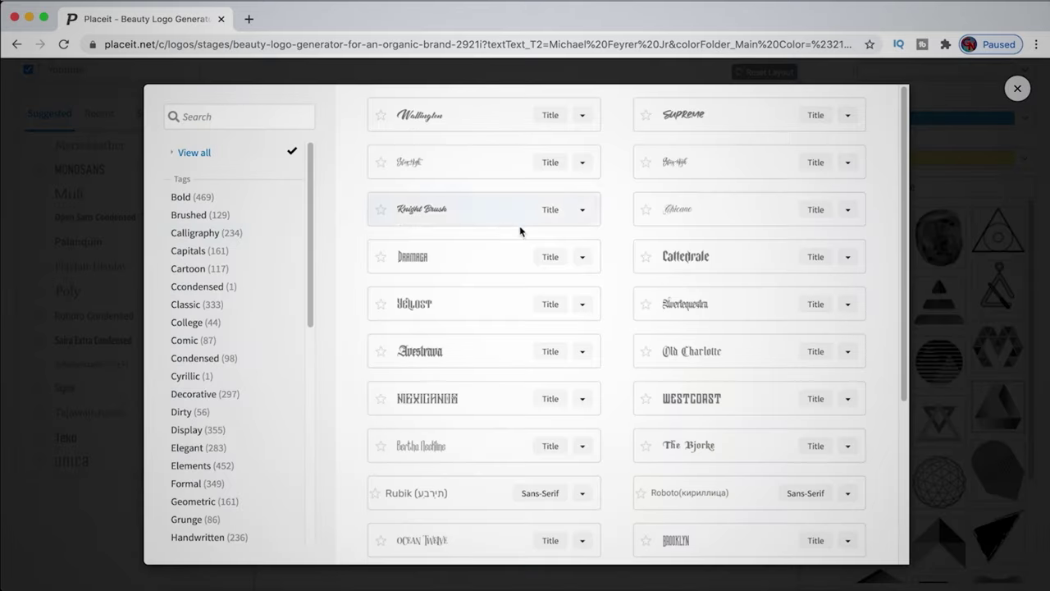
drag(904, 177, 903, 227)
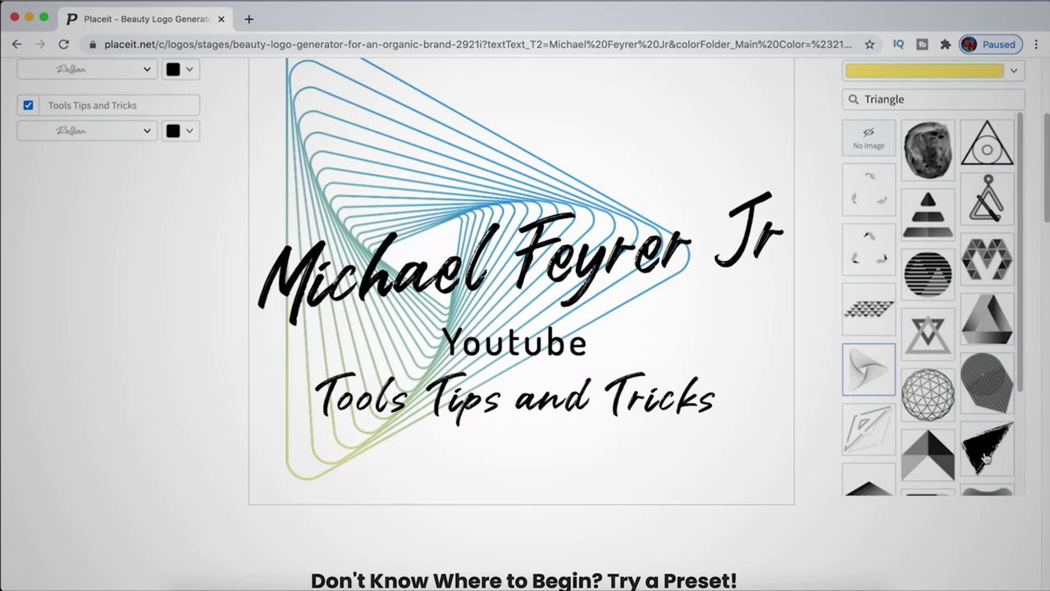
click(984, 458)
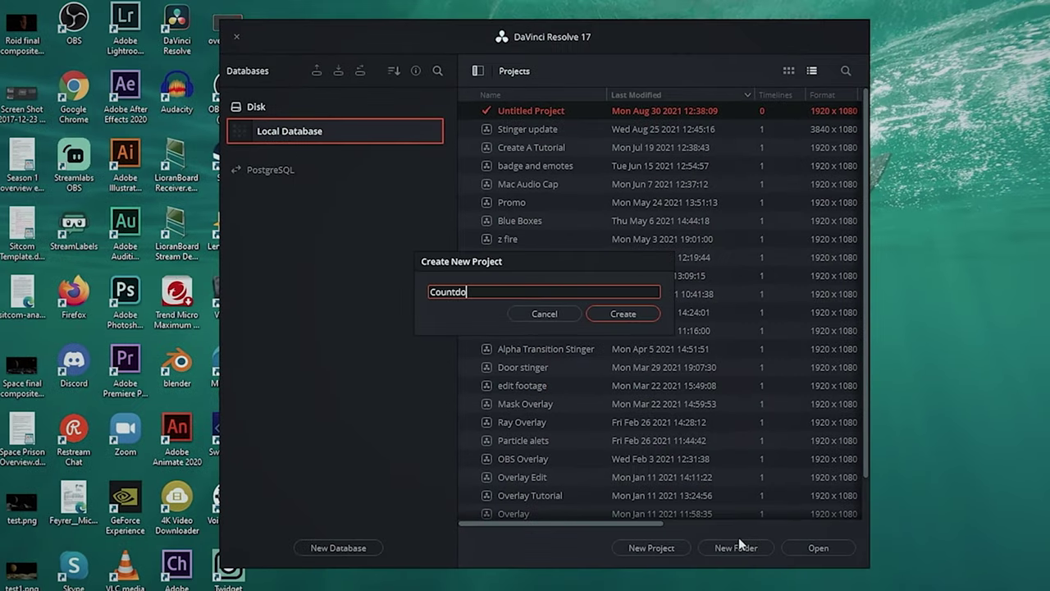
Create the Countdown project and set its timeline frame rate to 30 fps in Project Settings
click(600, 308)
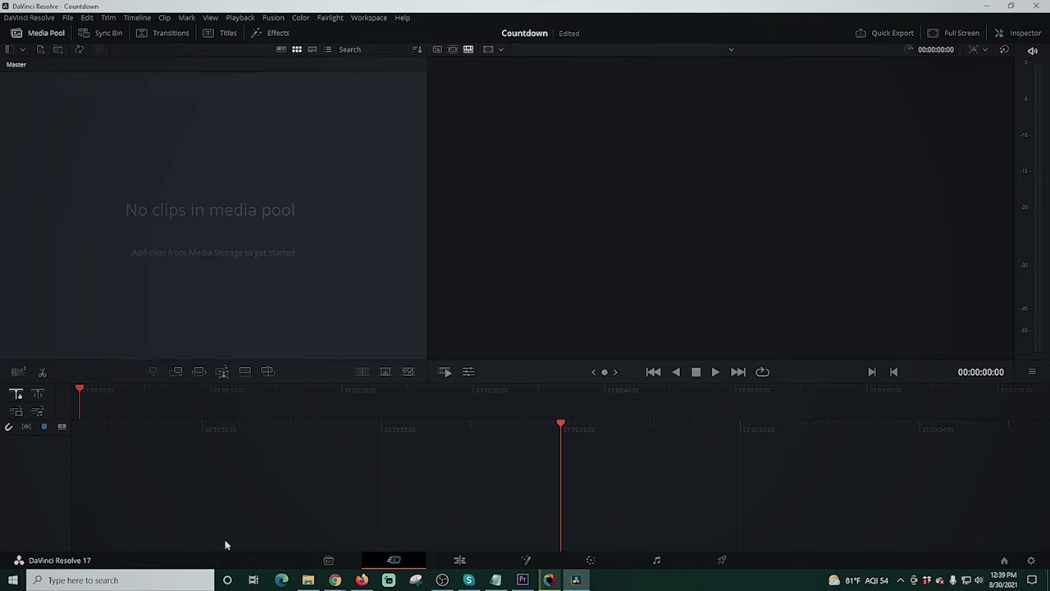
click(460, 560)
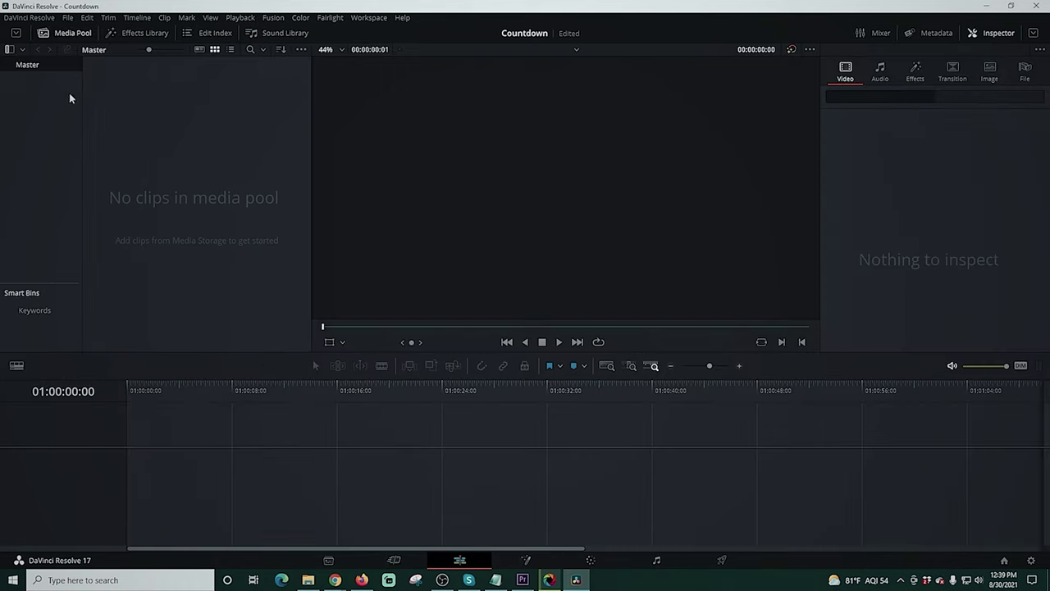
click(68, 17)
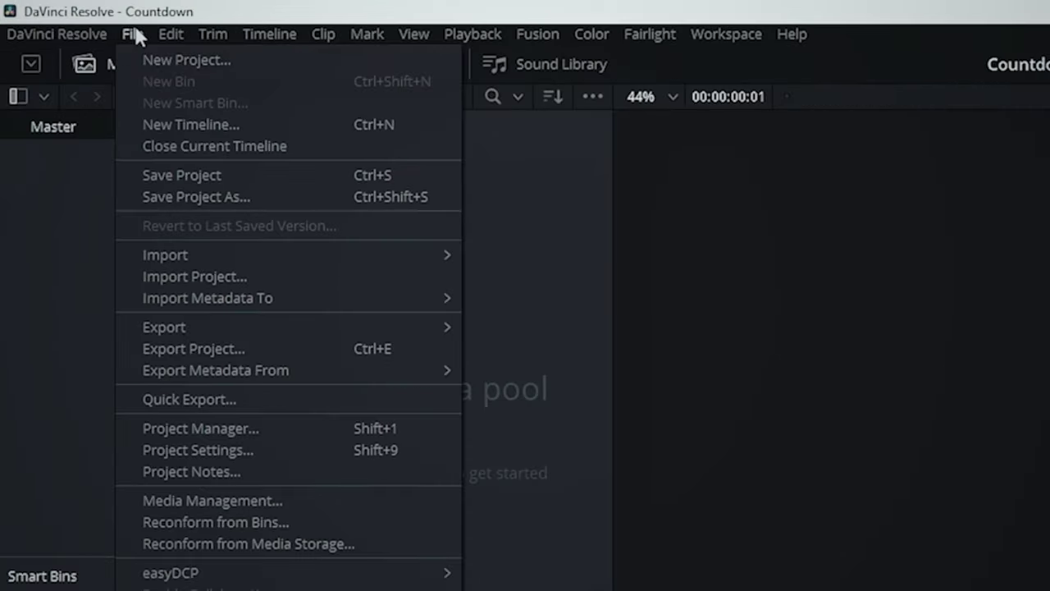
click(198, 450)
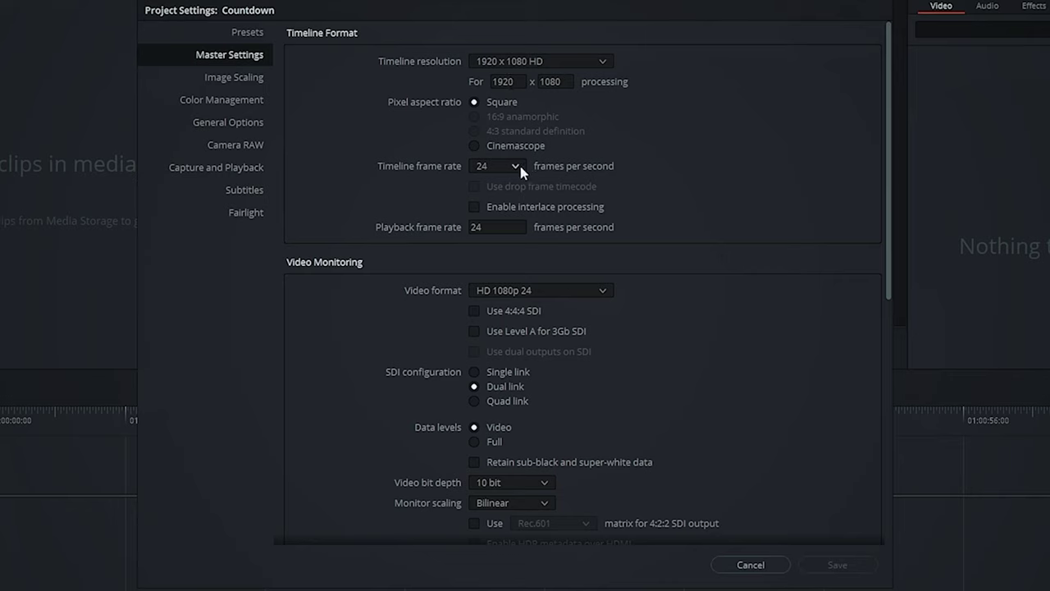
click(515, 166)
click(484, 280)
scroll(730, 411, down, 8)
click(828, 565)
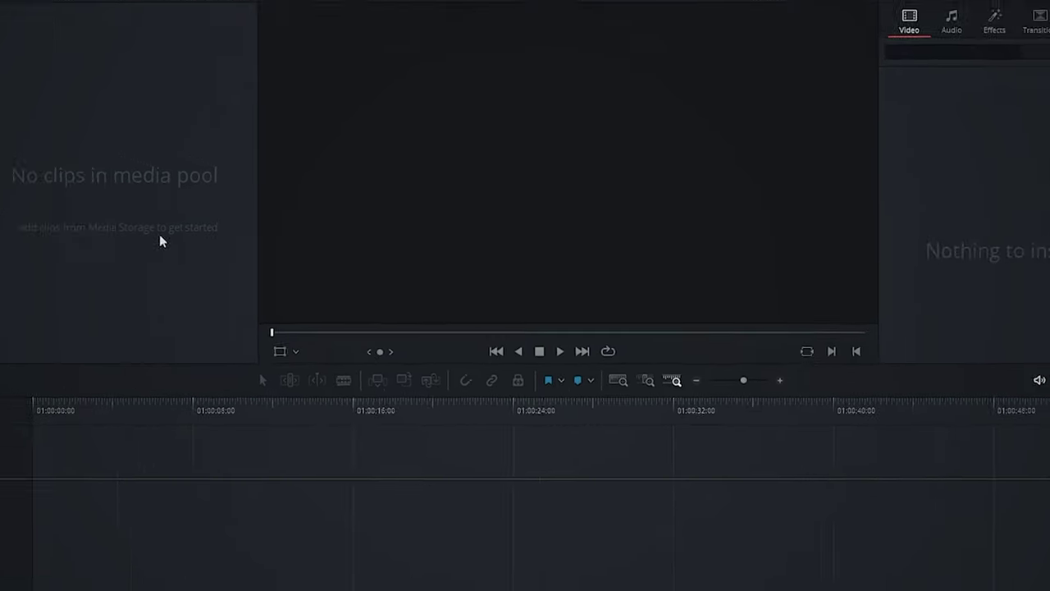
Set up a new Fusion composition named Background with duration 00:05:01:00
right_click(231, 246)
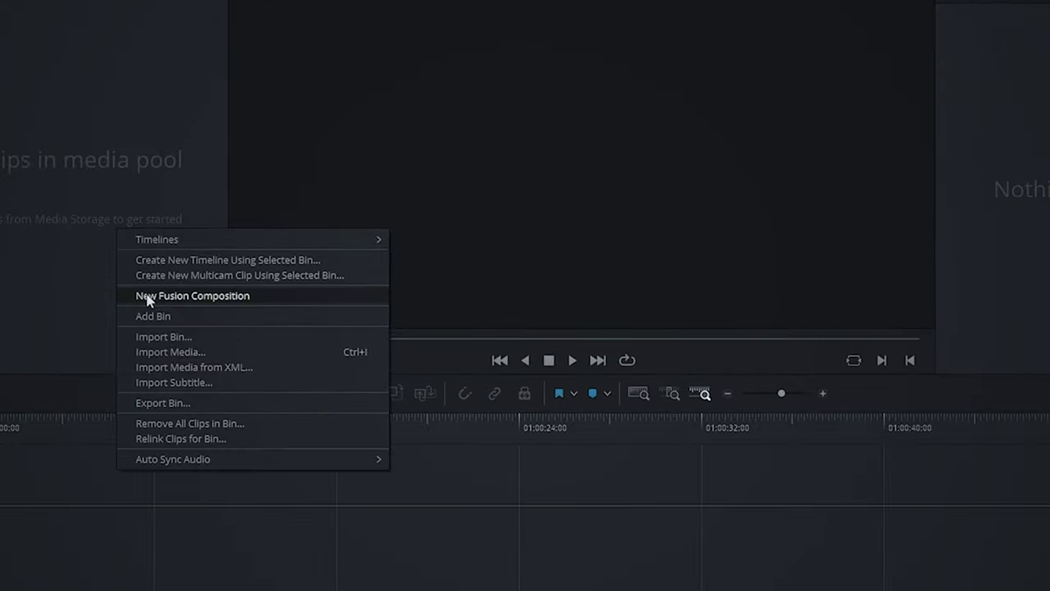
click(148, 297)
text(Background)
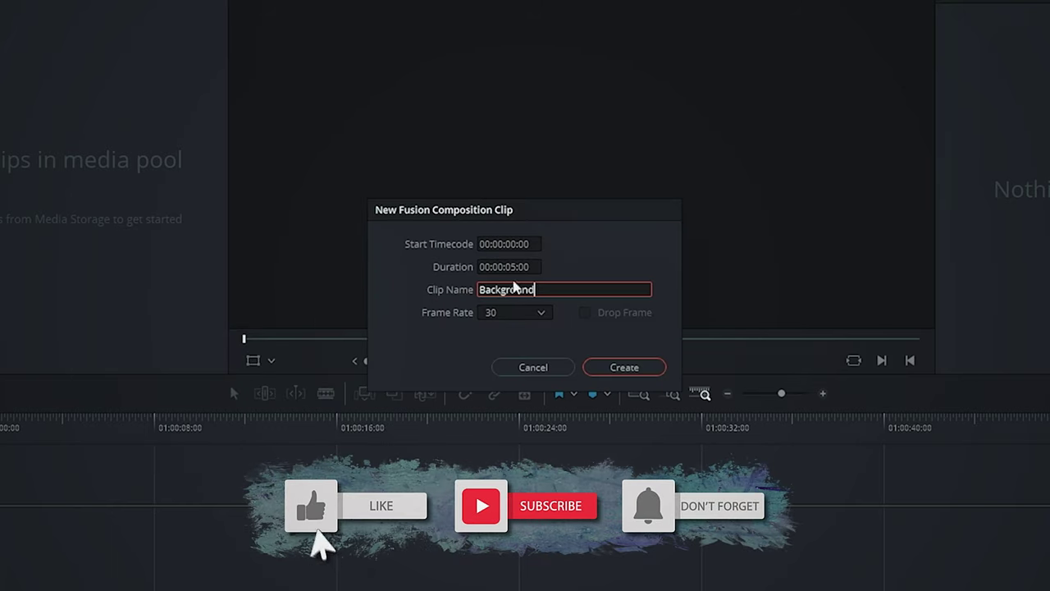
key(shift+Tab)
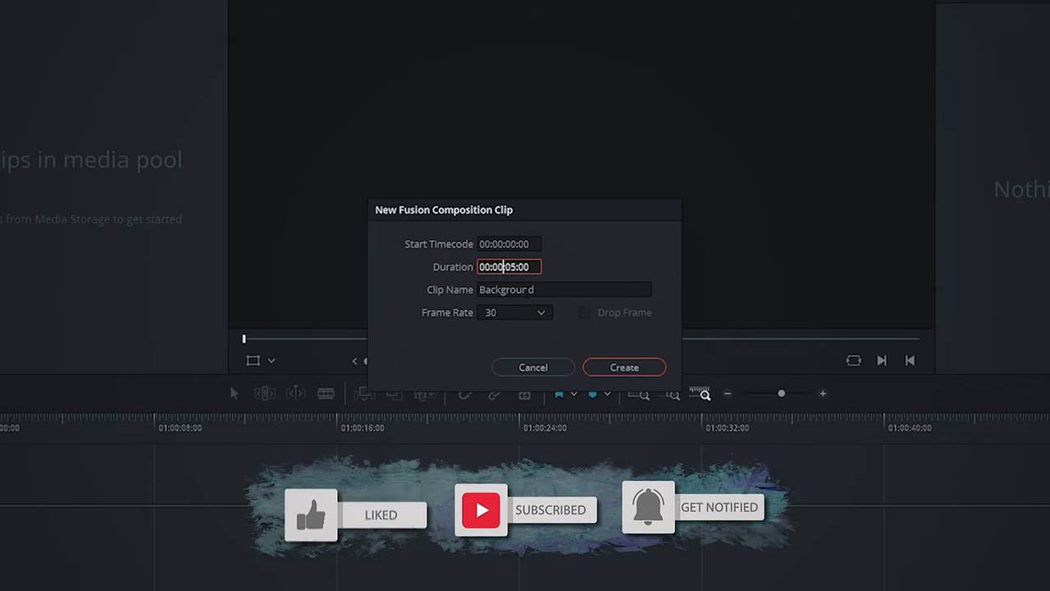
key(Delete)
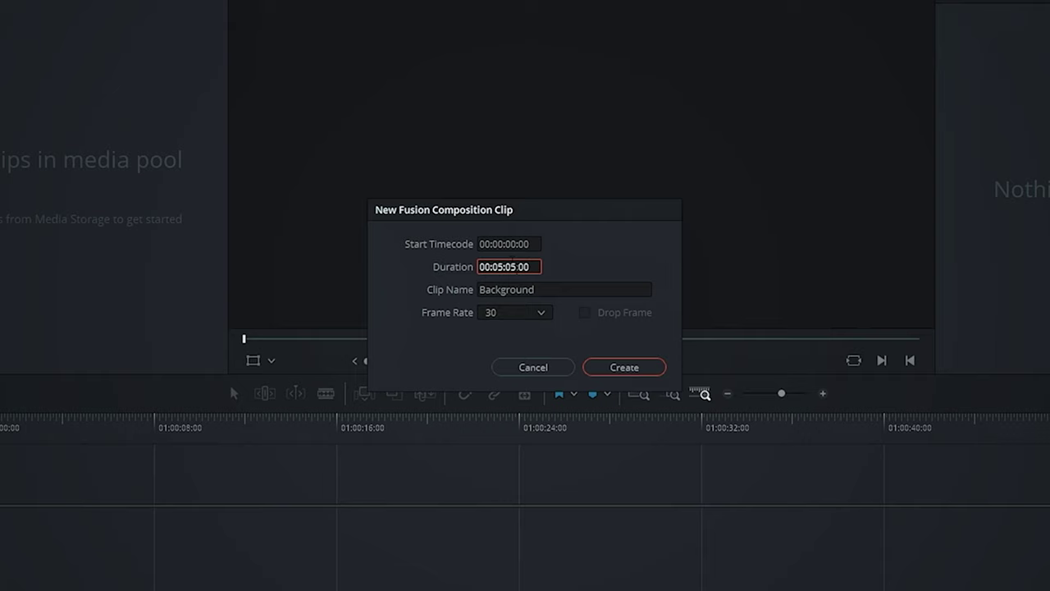
key(BackSpace)
text(1)
Create the Background clip, place it on a new timeline, and open the Fusion page
click(607, 365)
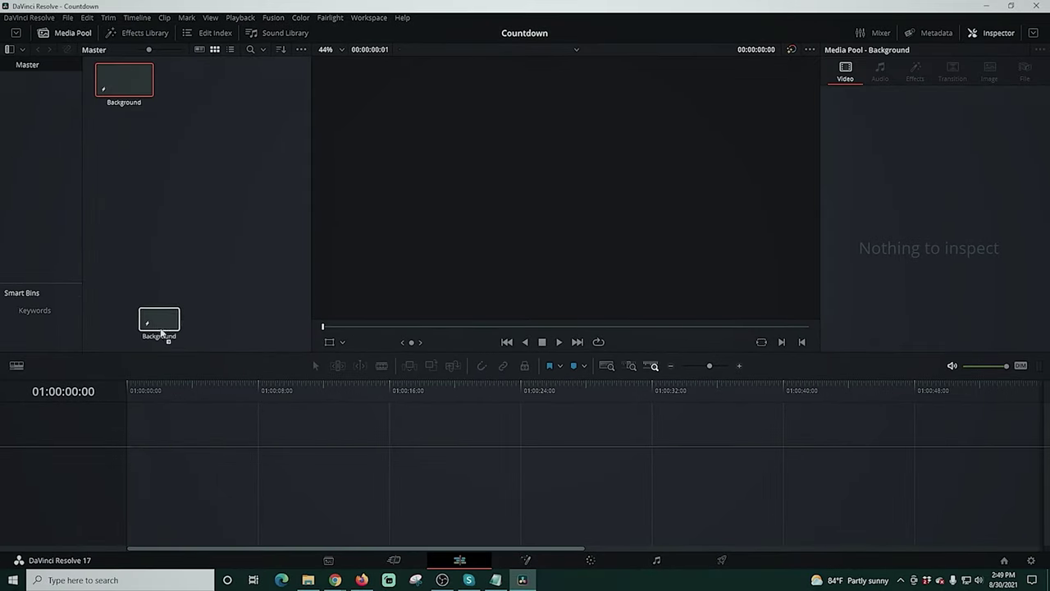
drag(154, 439, 144, 454)
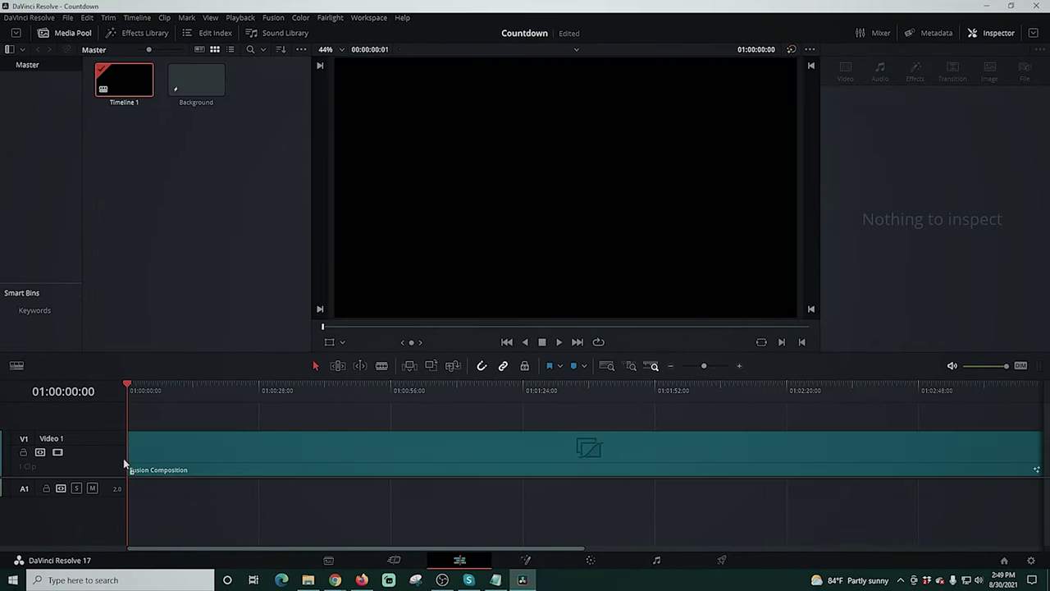
click(525, 560)
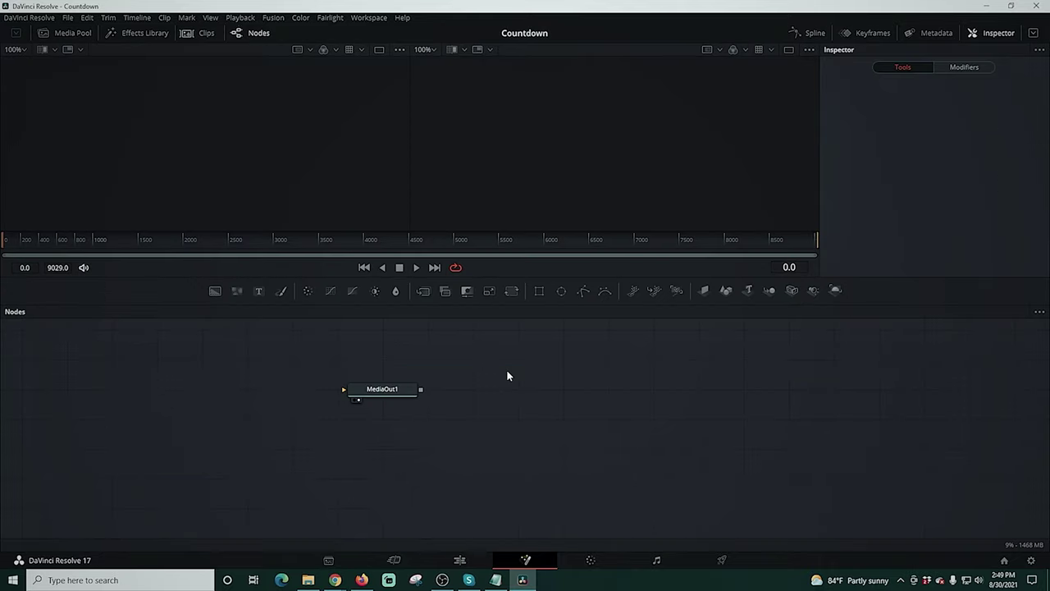
Move MediaOut1 right, view FastNoise1, and set Contrast 2.78, Brightness -0.22, Scale 9.61
drag(370, 389, 586, 397)
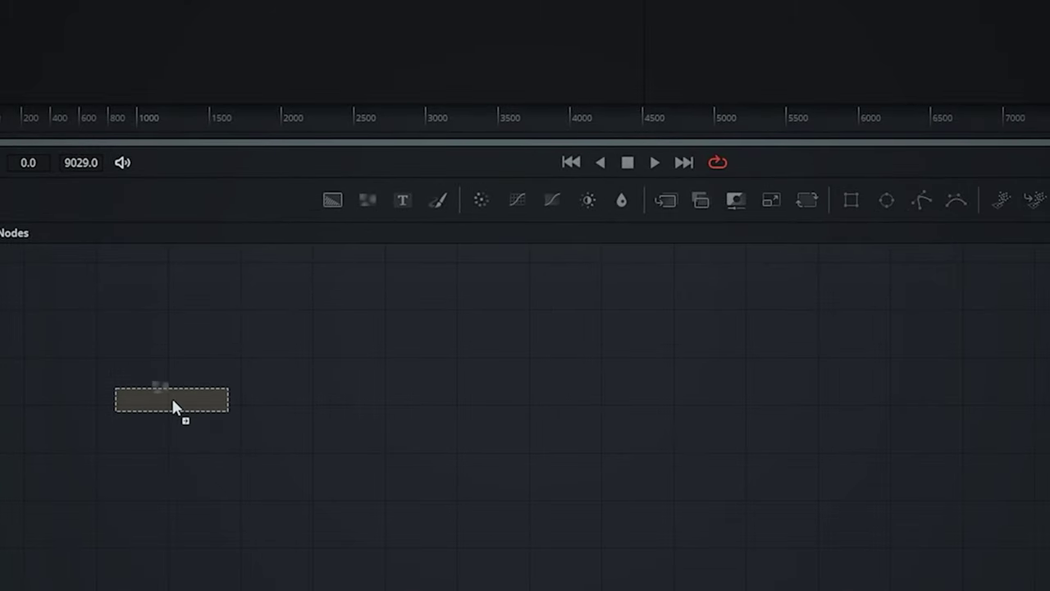
key(1)
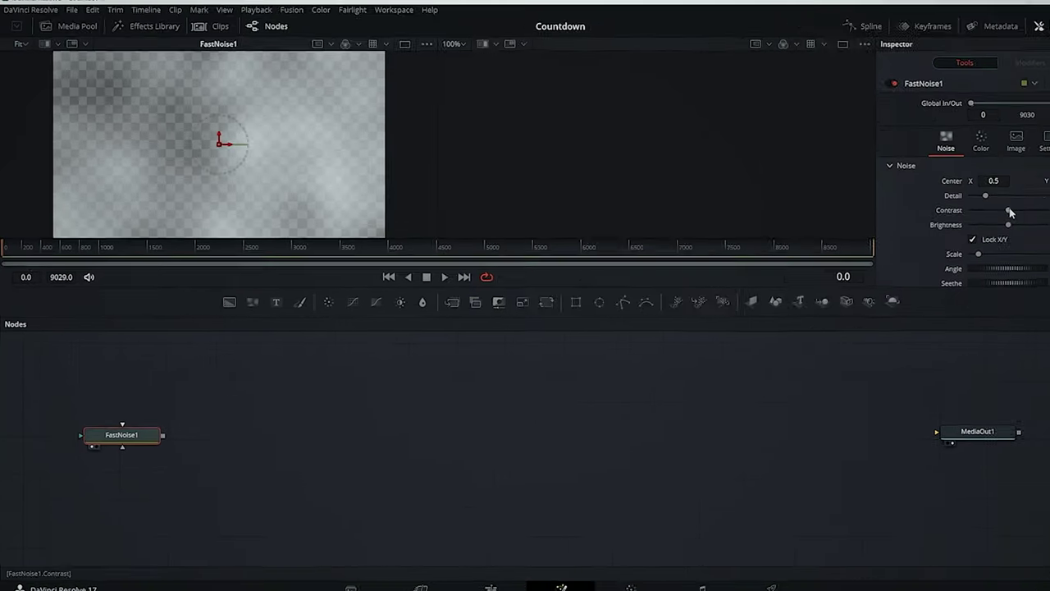
drag(932, 206, 960, 207)
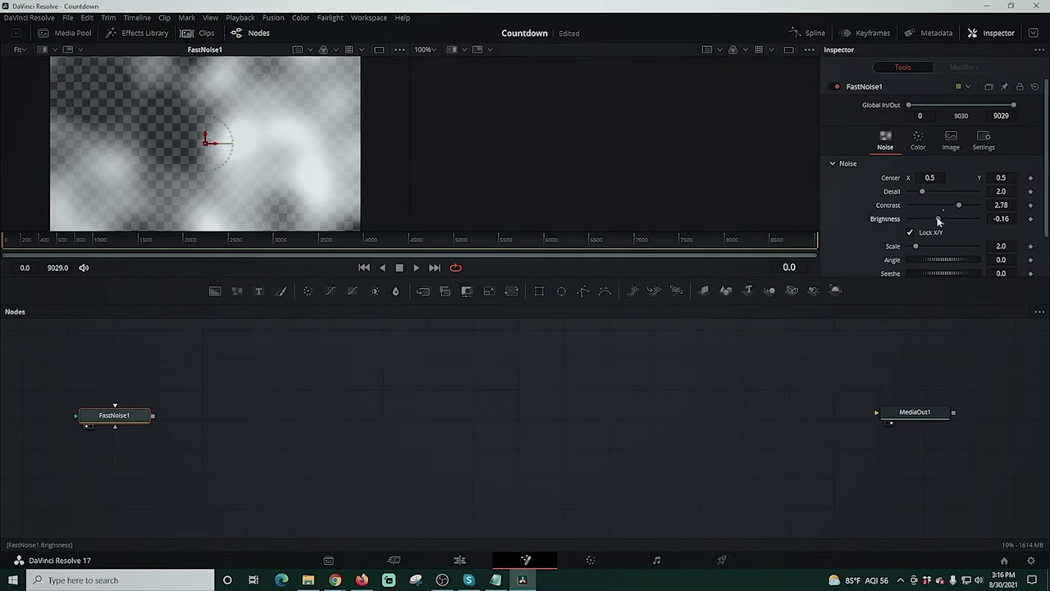
drag(935, 220, 941, 250)
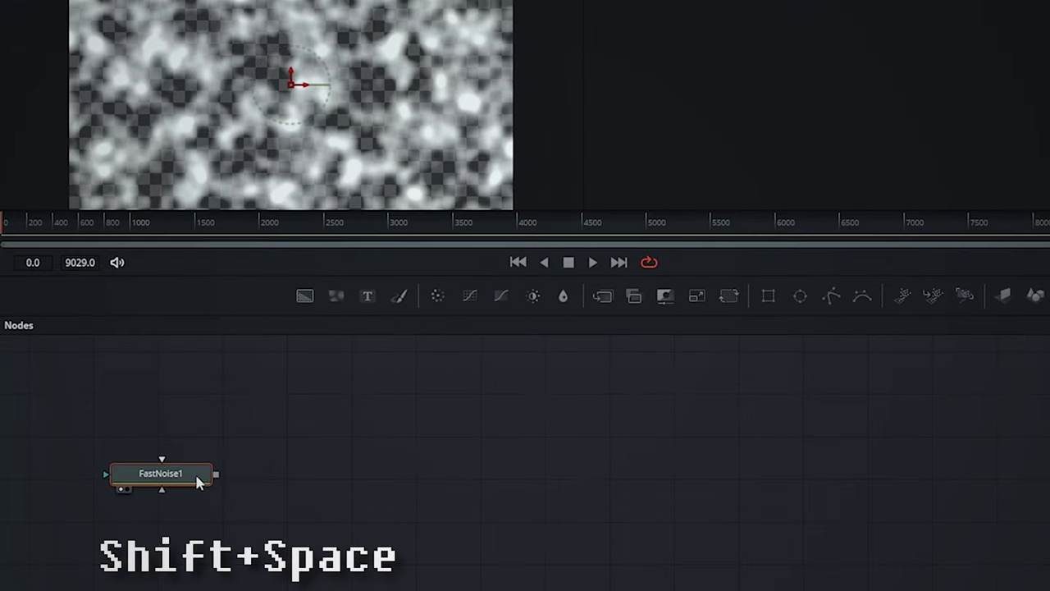
Add a Mosaic Blur after FastNoise1 and lower its pixel frequency for bigger blocks
key(shift+space)
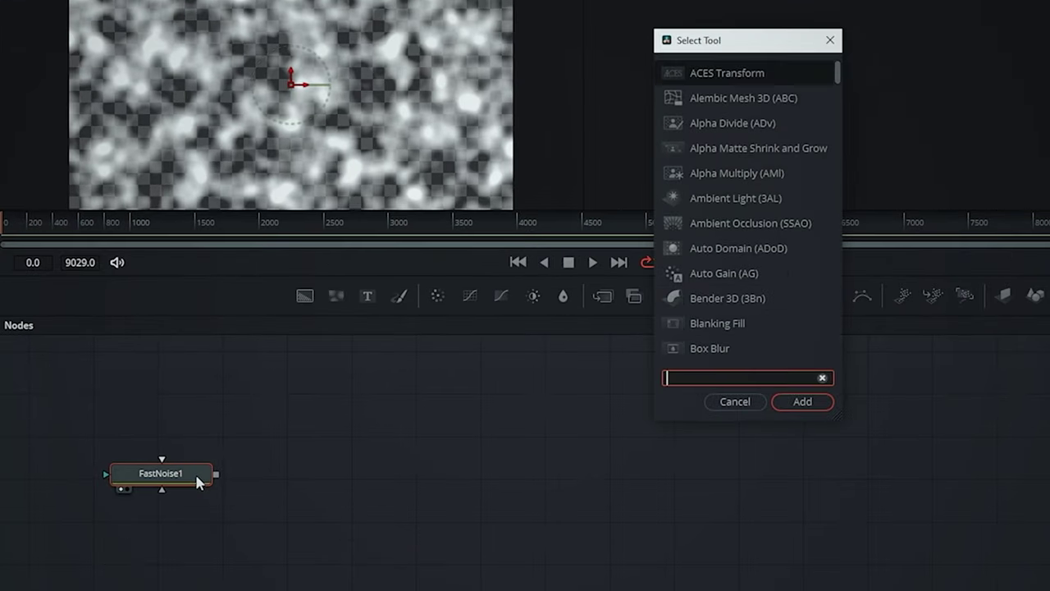
key(BackSpace)
text(mos)
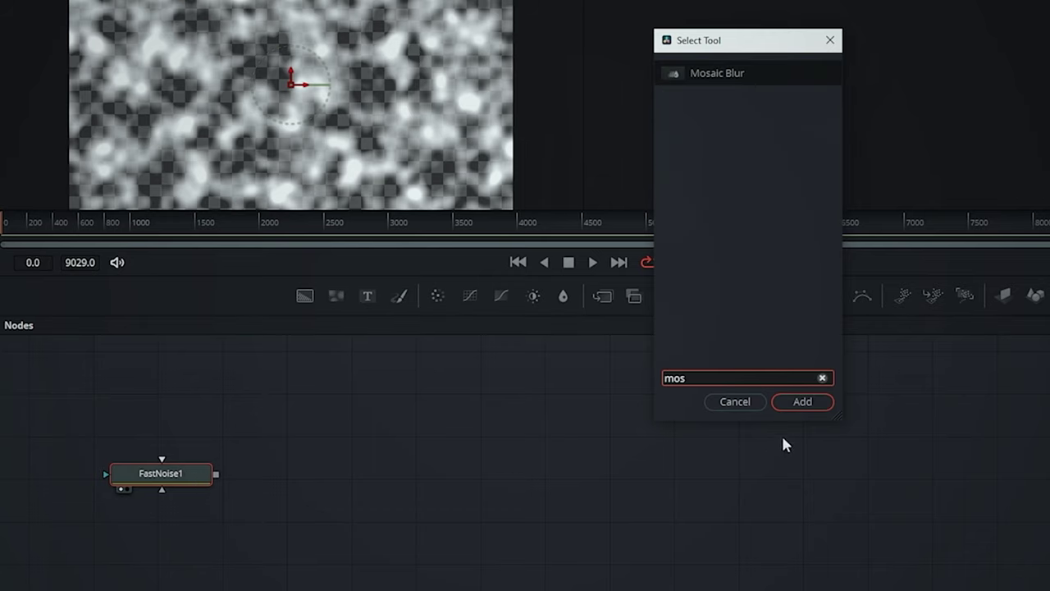
click(801, 404)
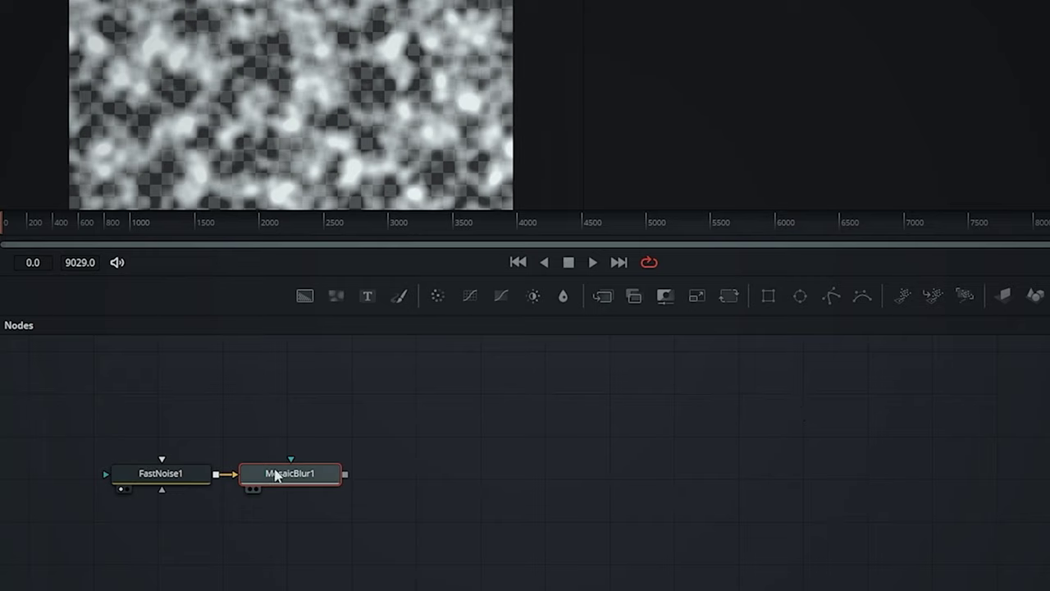
key(1)
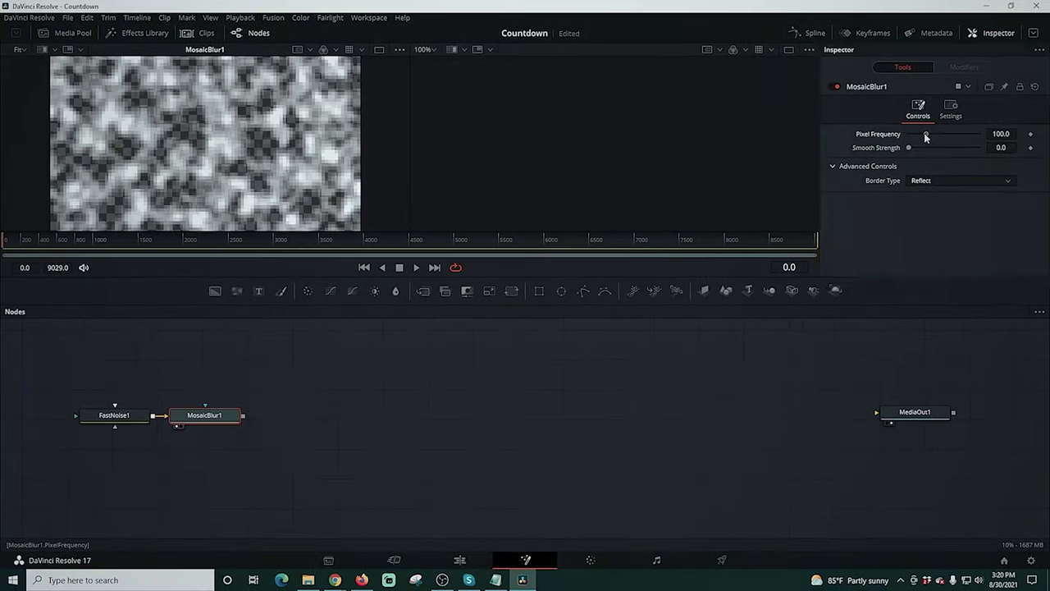
drag(925, 137, 915, 138)
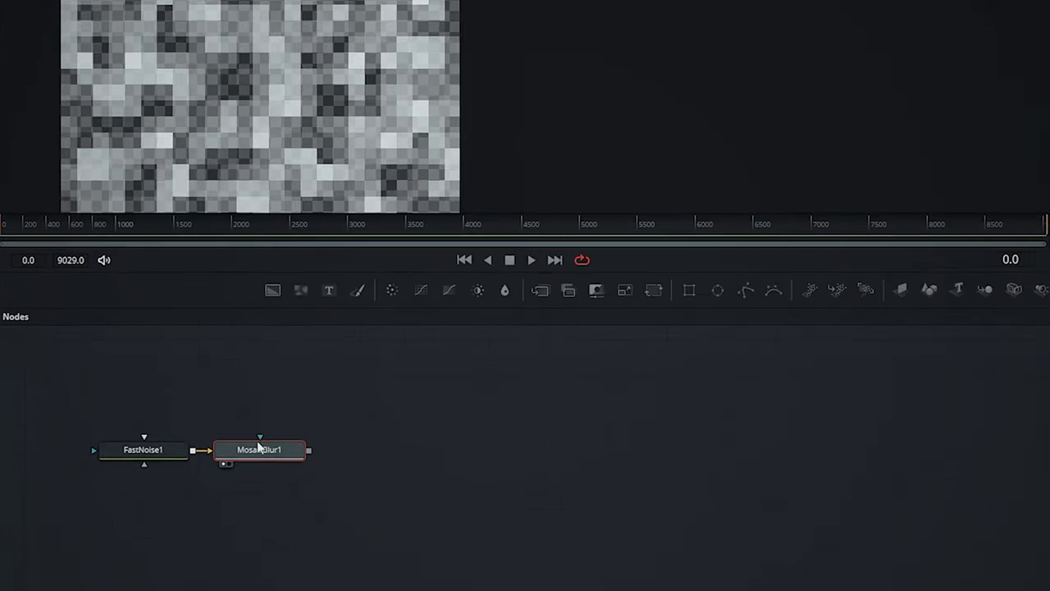
key(shift+s)
Add a Zoom Blur after MosaicBlur1 with Zoom Amount at its maximum of 1.0
key(shift+space)
text(mos)
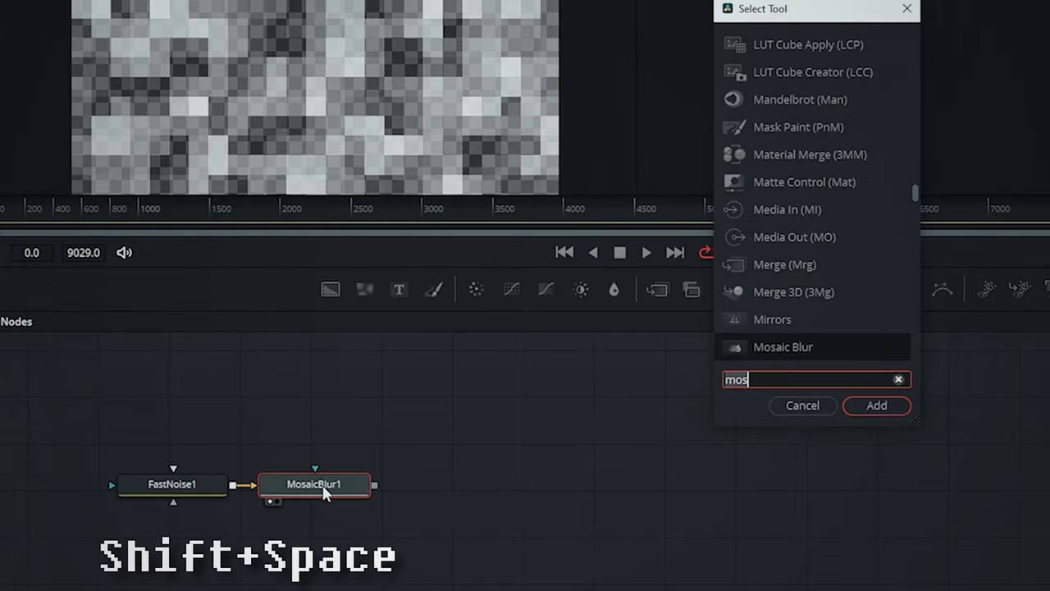
key(BackSpace)
key(BackSpace)
key(BackSpace)
text(zoo)
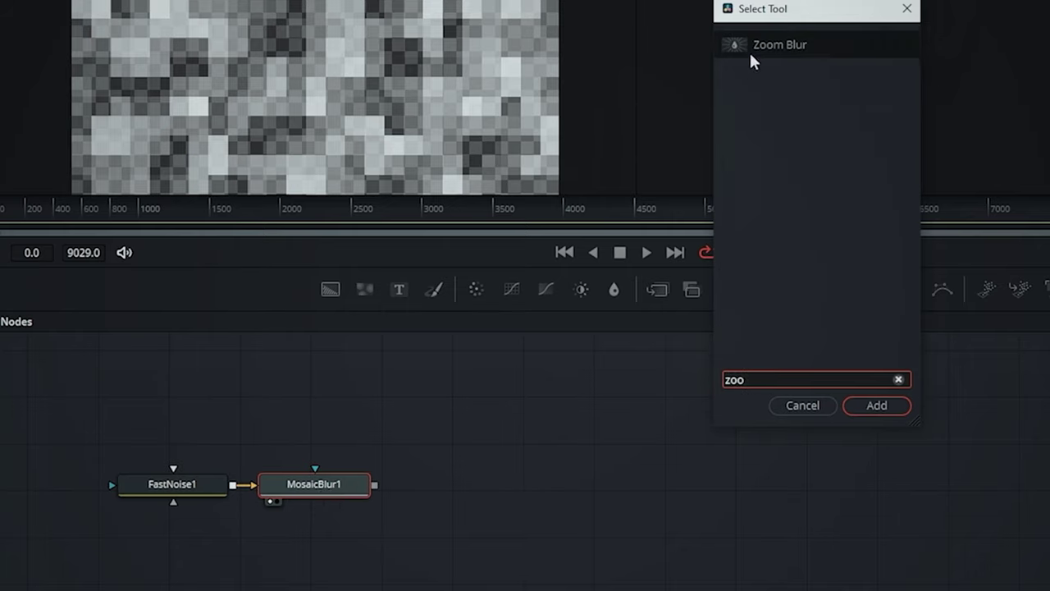
click(752, 46)
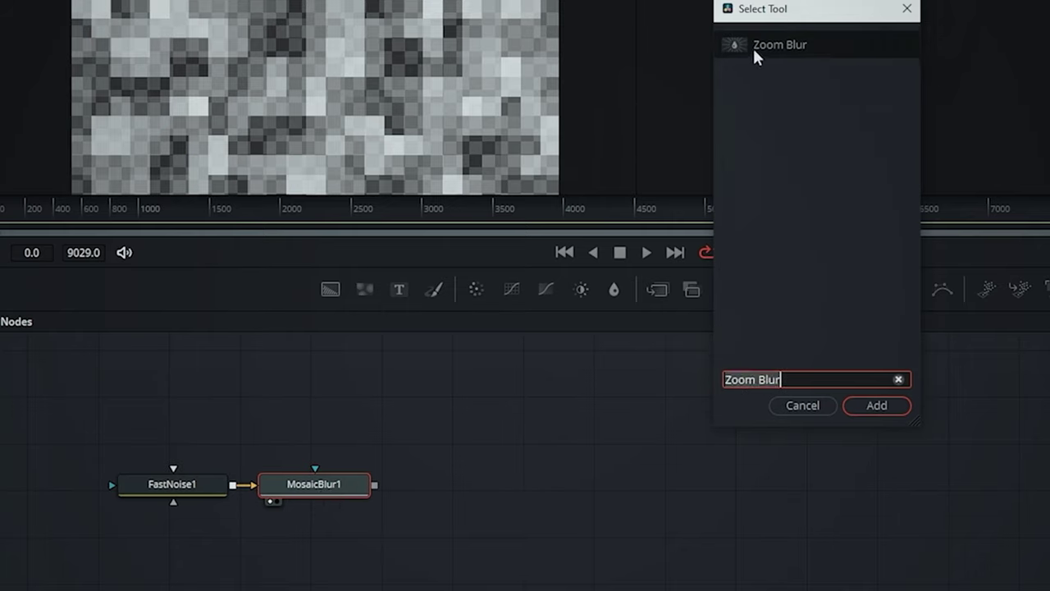
click(874, 405)
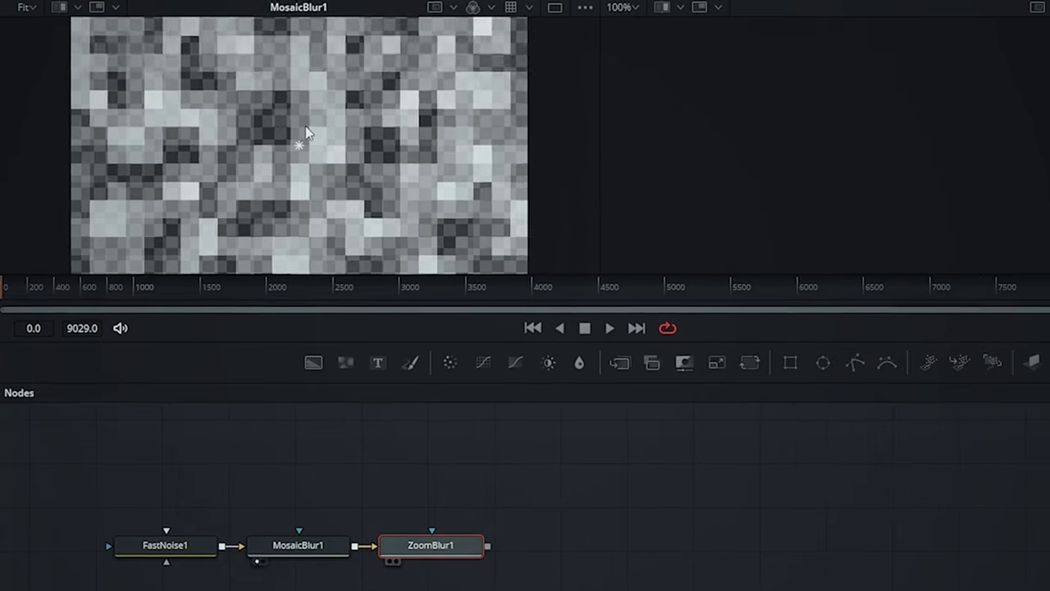
key(1)
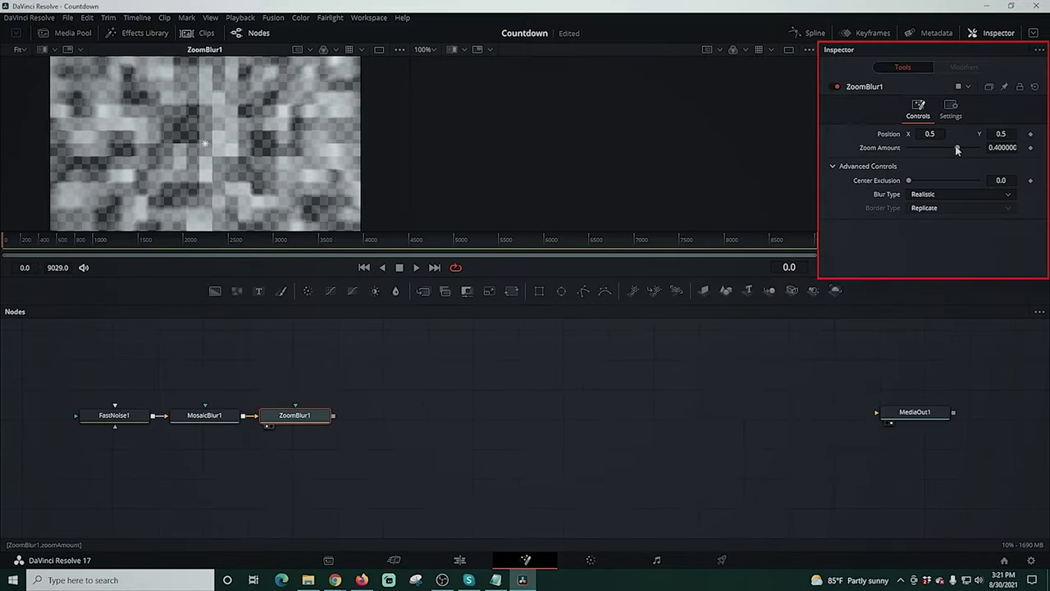
drag(957, 150, 1042, 156)
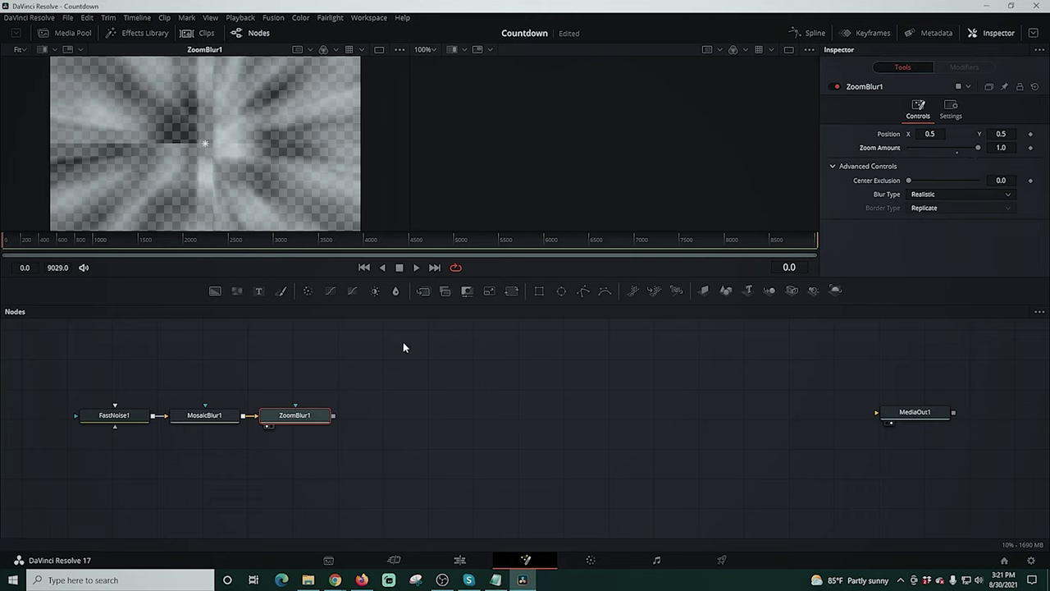
Add an Emboss node after ZoomBlur1 with Power about 3.07 and Angle 45.4
key(shift+space)
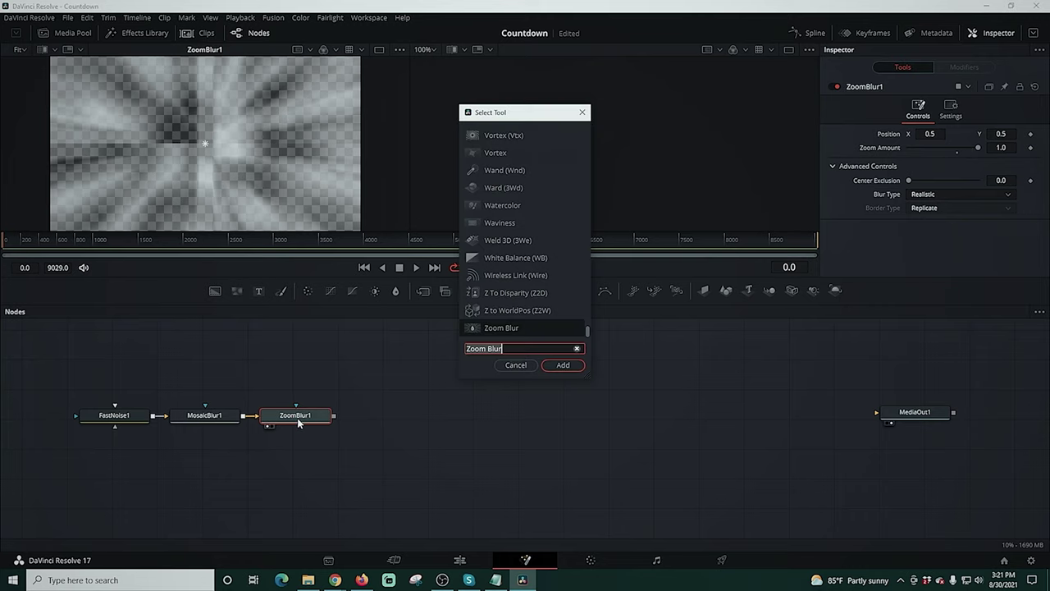
text(em)
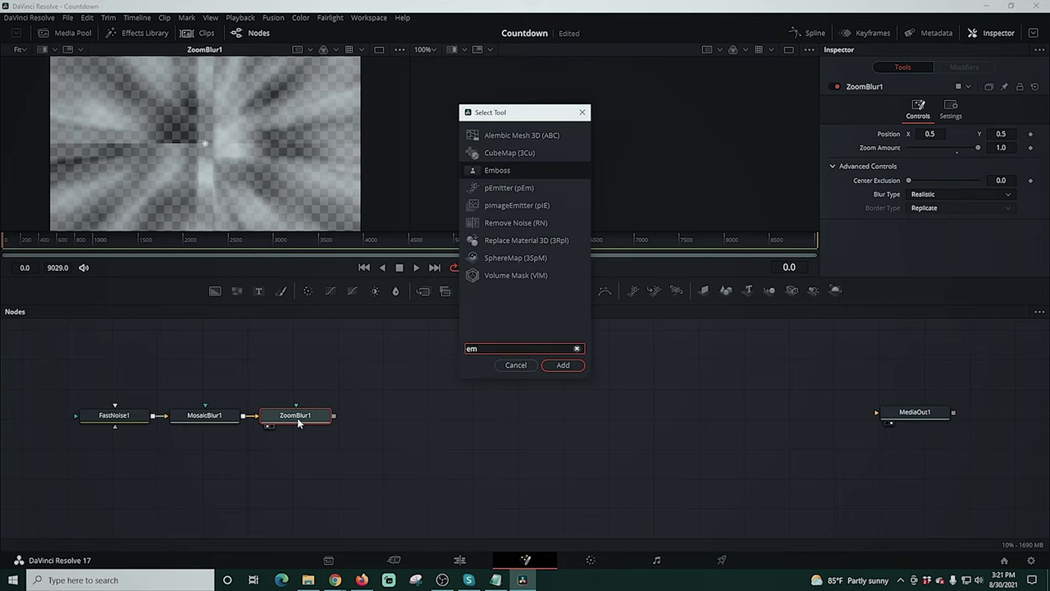
click(521, 167)
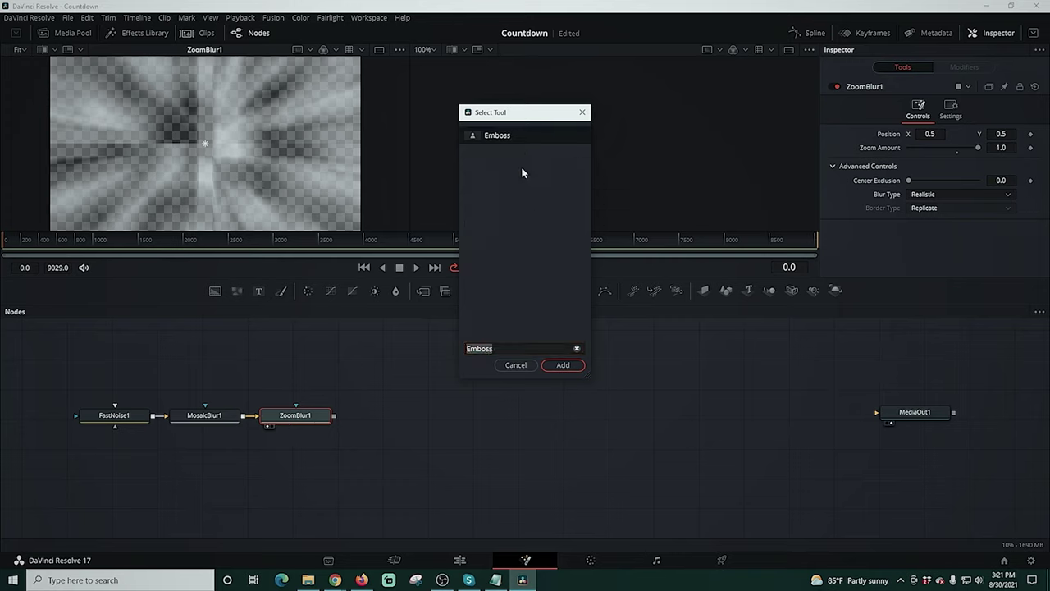
click(562, 365)
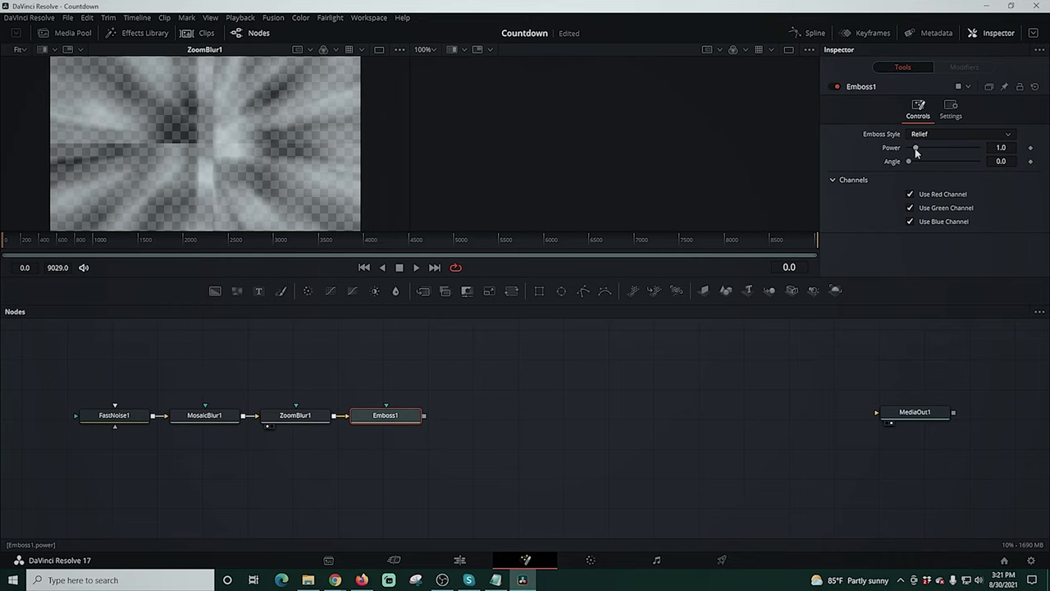
mouse_move(917, 152)
mouse_down()
mouse_move(932, 155)
mouse_move(918, 166)
mouse_up()
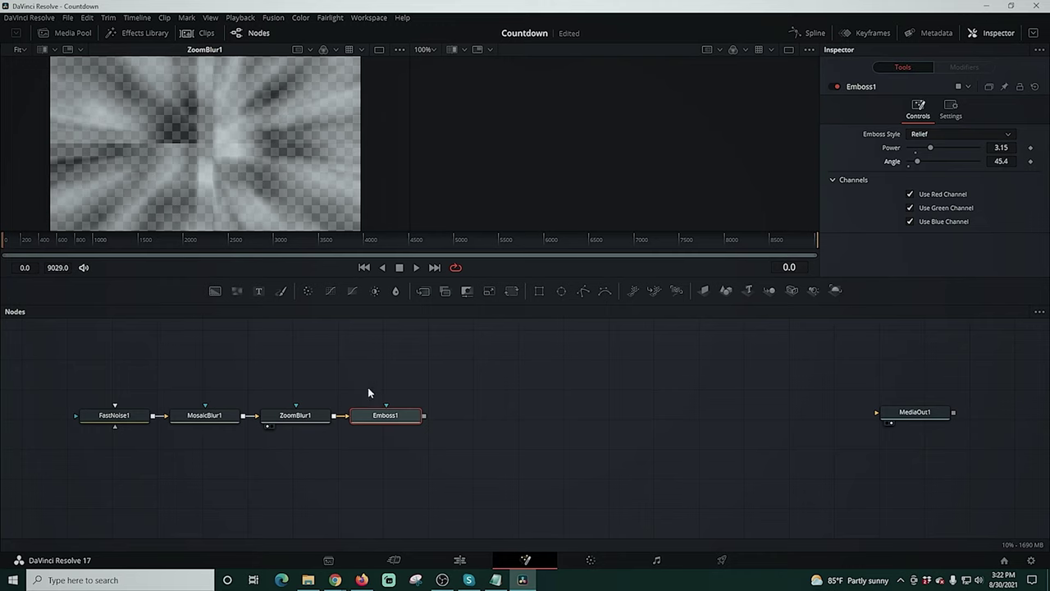
key(1)
drag(918, 162, 1009, 169)
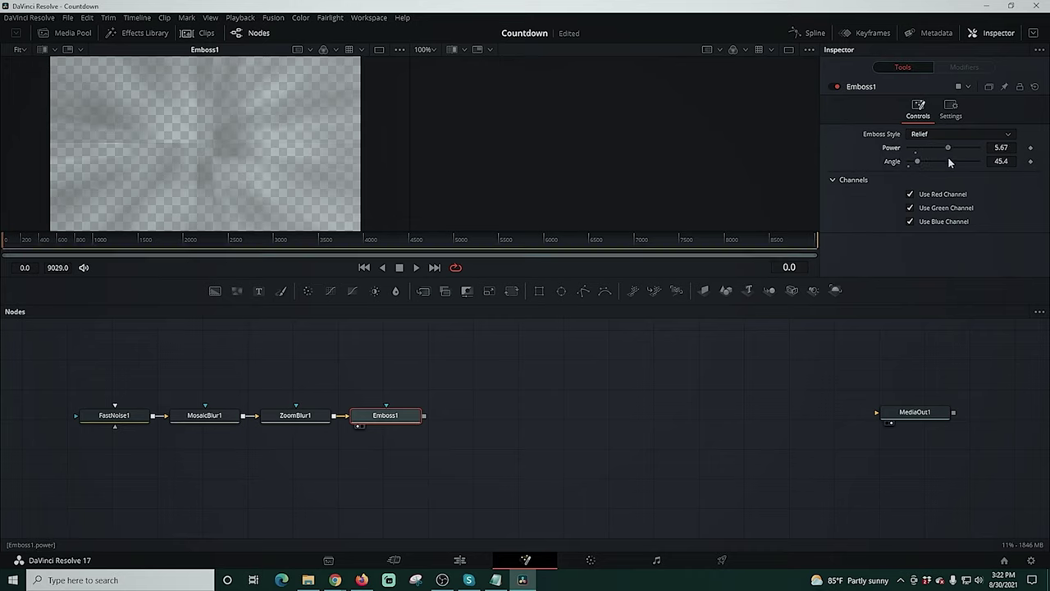
drag(941, 163, 929, 156)
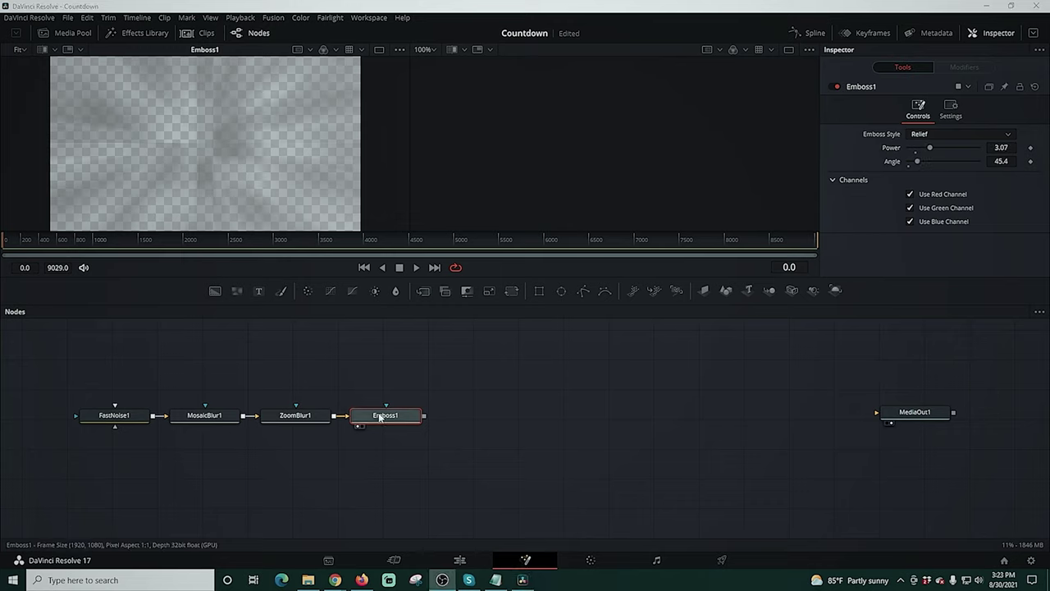
Add Edge Detect after Emboss1 with Denoise Strength 0.425, Brightness 2.5 and Threshold 0.0
key(shift+space)
text(Emboss)
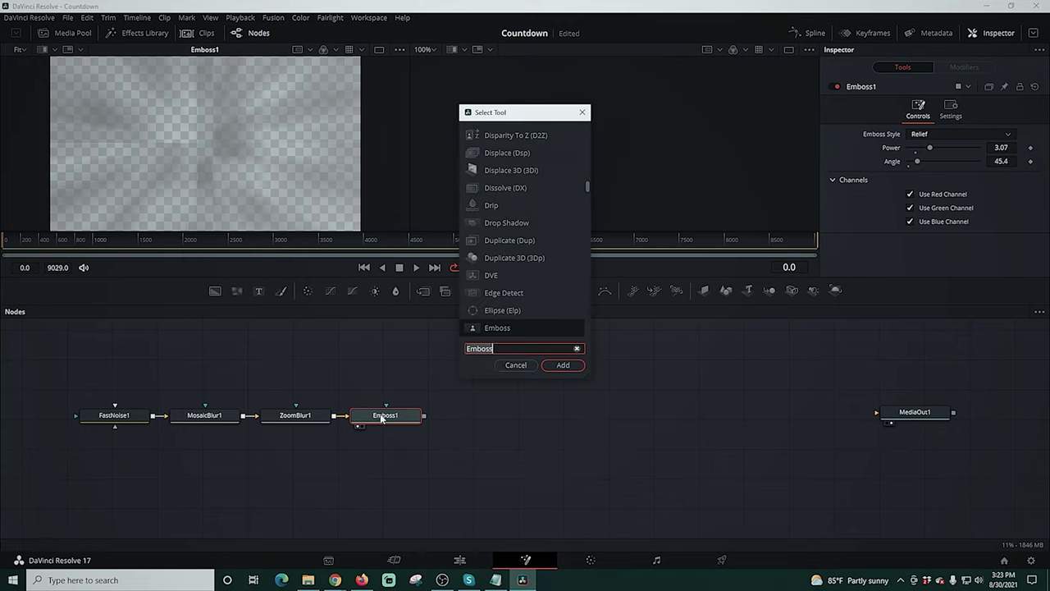
key(BackSpace)
key(BackSpace)
key(BackSpace)
key(BackSpace)
key(BackSpace)
key(BackSpace)
text(ed)
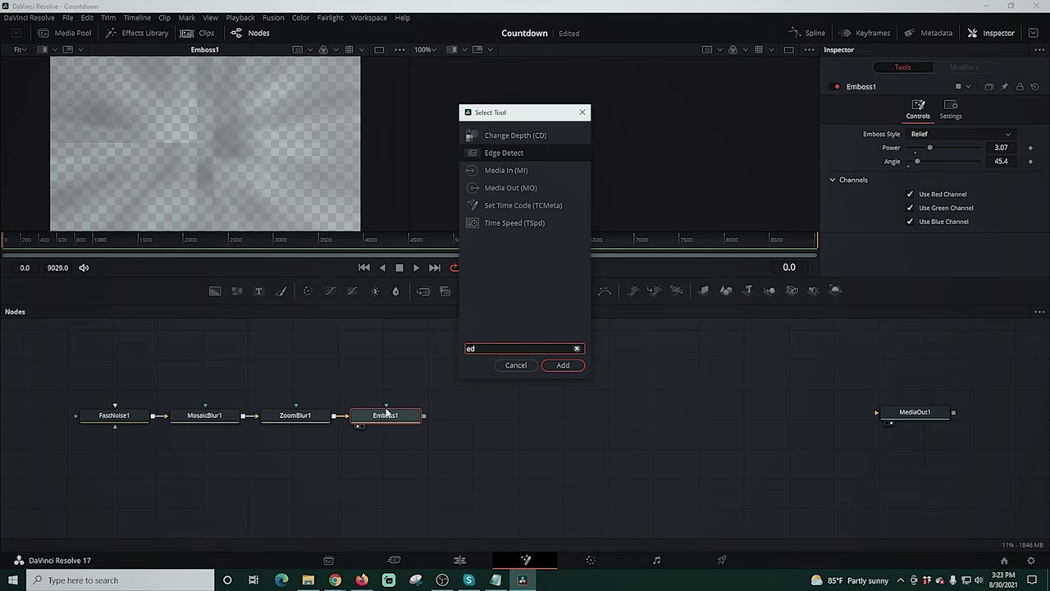
click(563, 365)
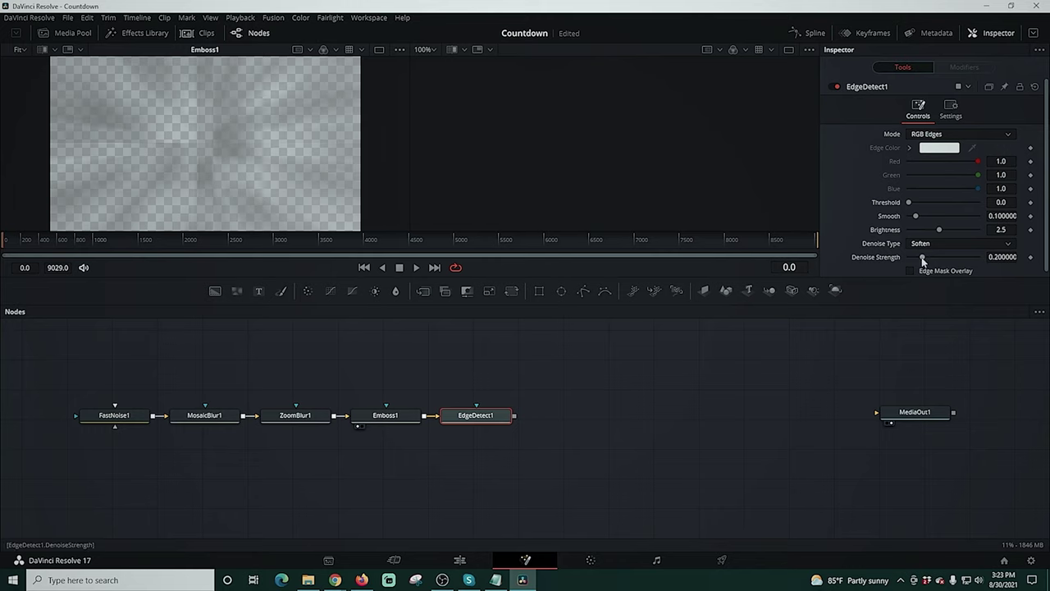
drag(924, 260, 933, 260)
key(1)
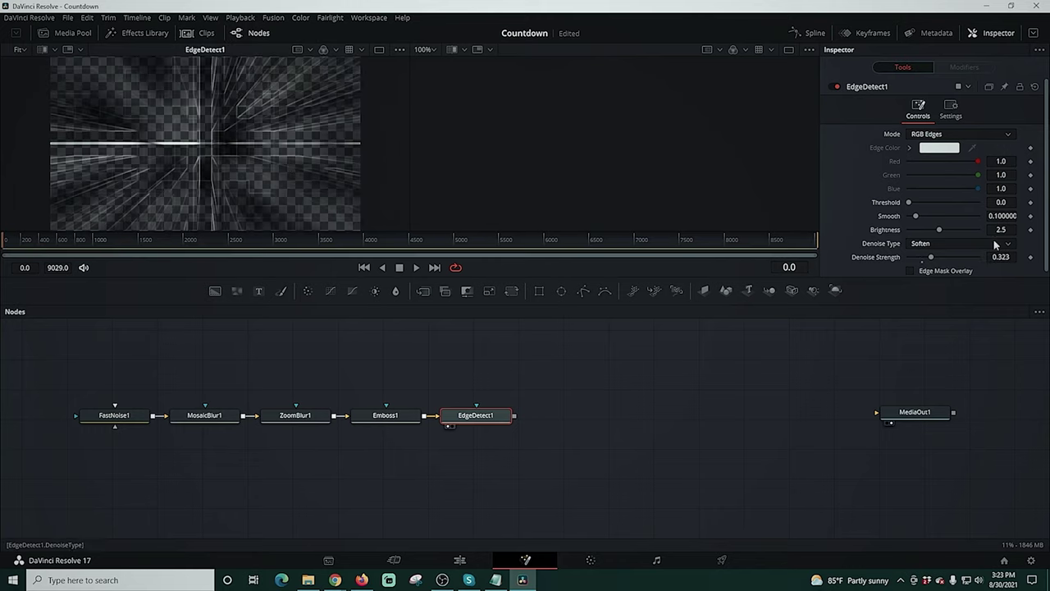
drag(932, 259, 948, 260)
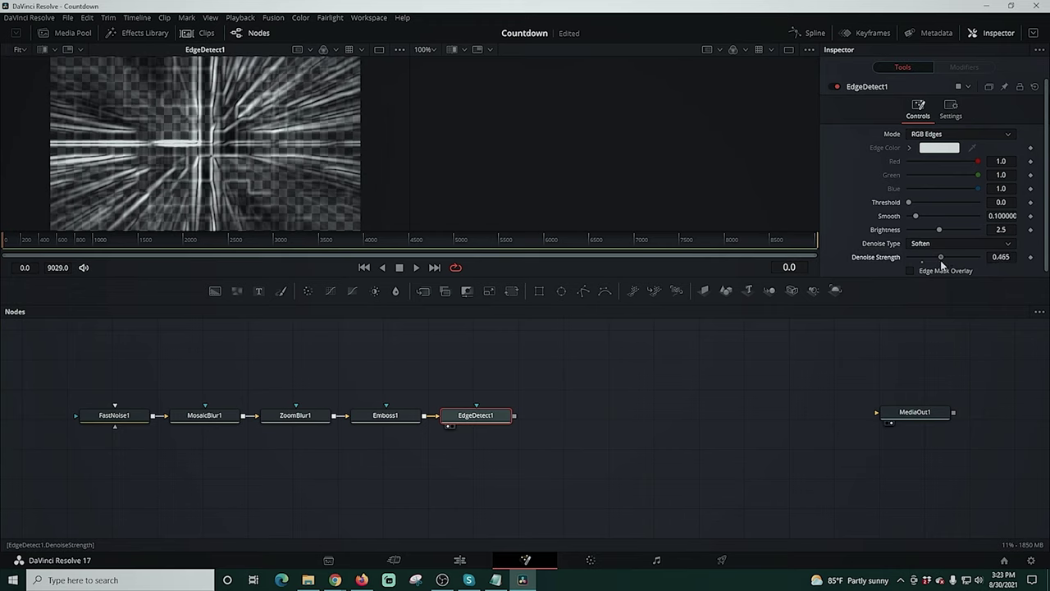
drag(942, 261, 939, 261)
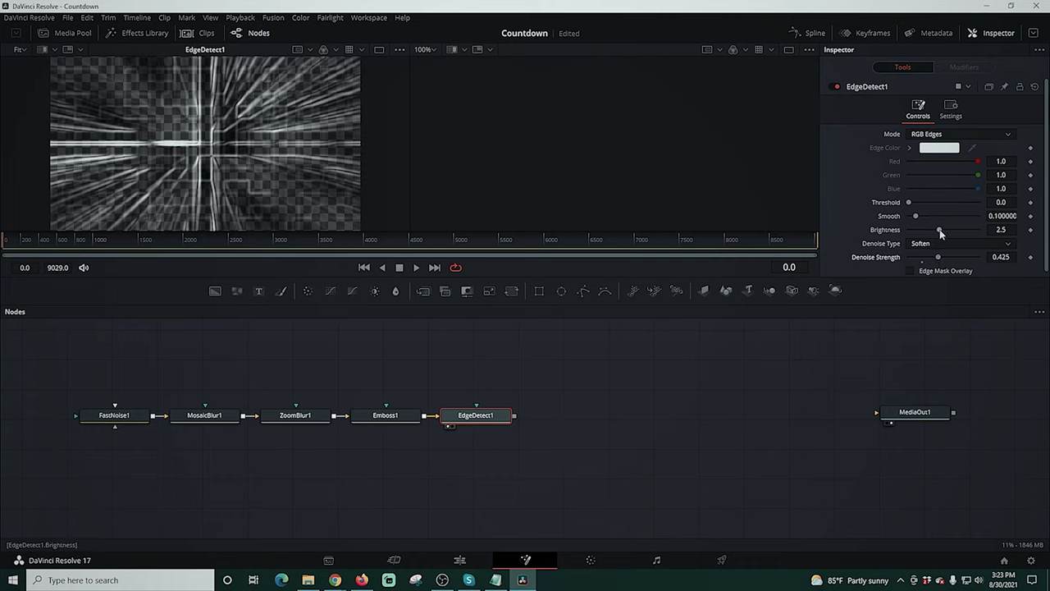
drag(939, 230, 915, 231)
drag(909, 203, 882, 229)
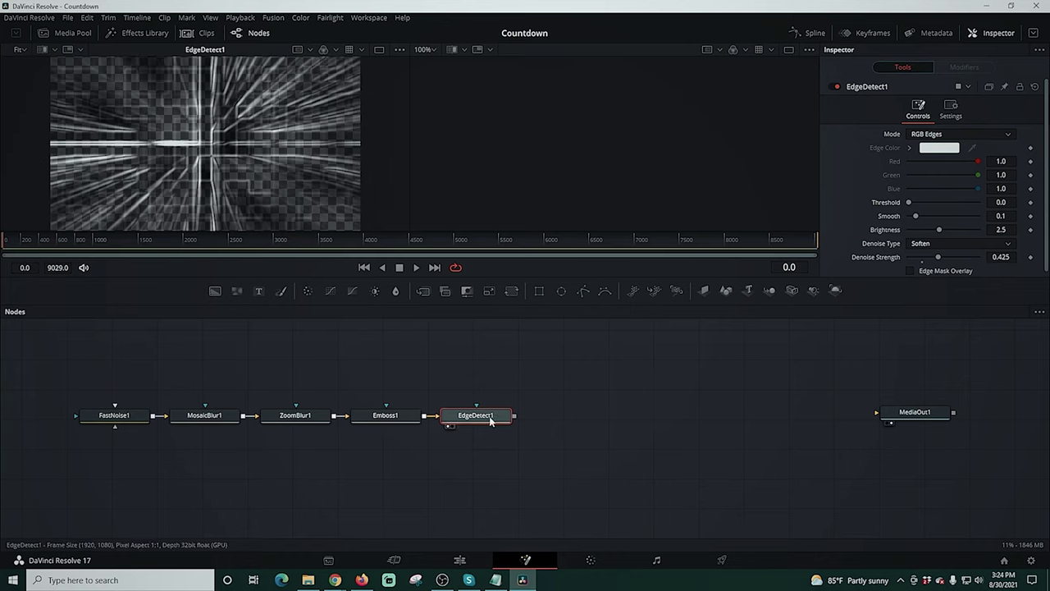
Add a Color Corrector after EdgeDetect1, view it, and tint the streaks orange-copper
key(shift+space)
text(col)
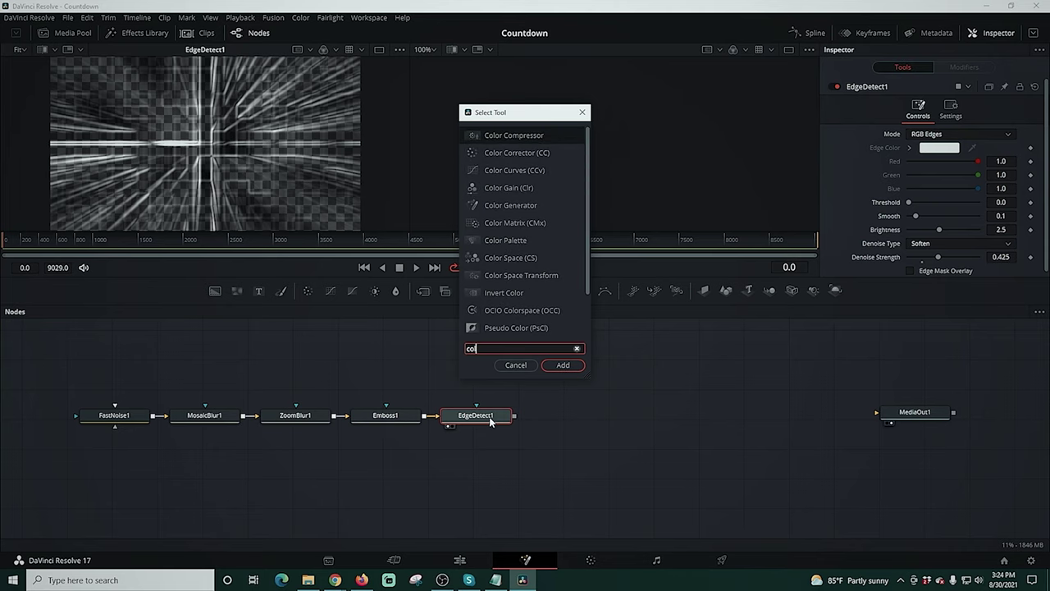
text(or Corrector)
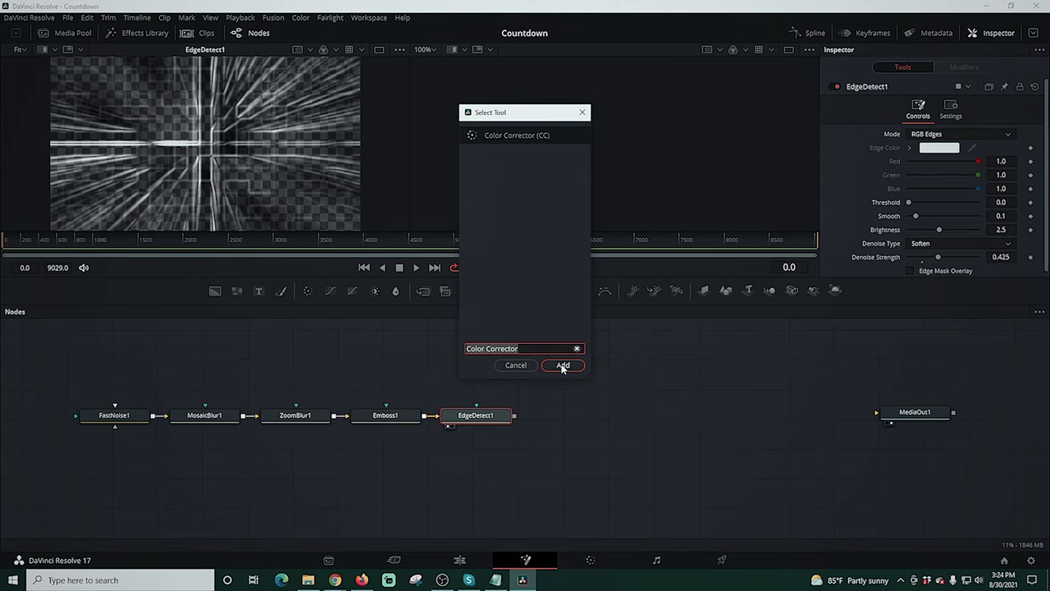
click(562, 366)
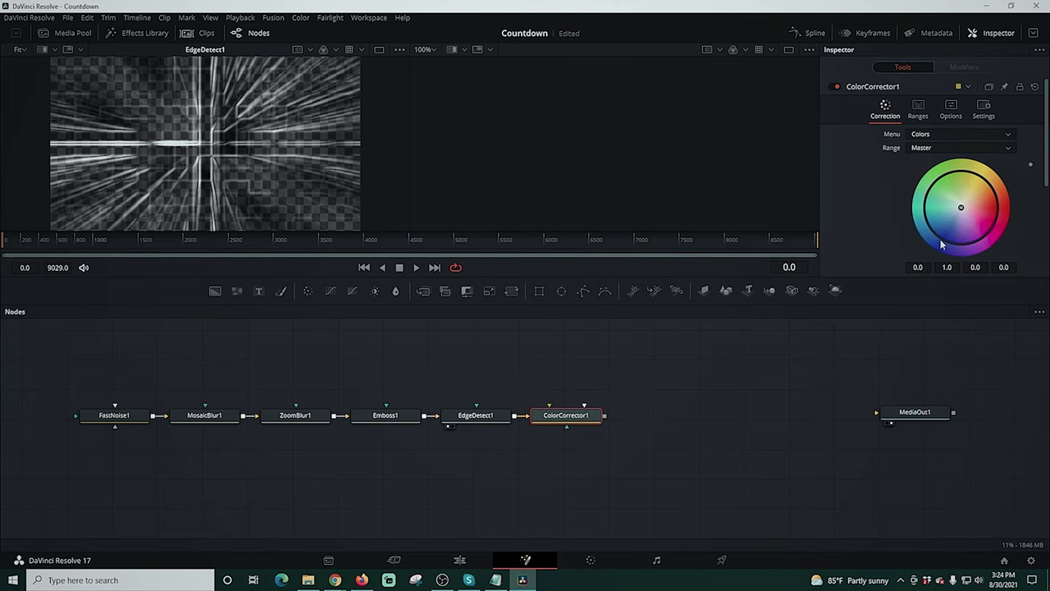
drag(589, 415, 361, 162)
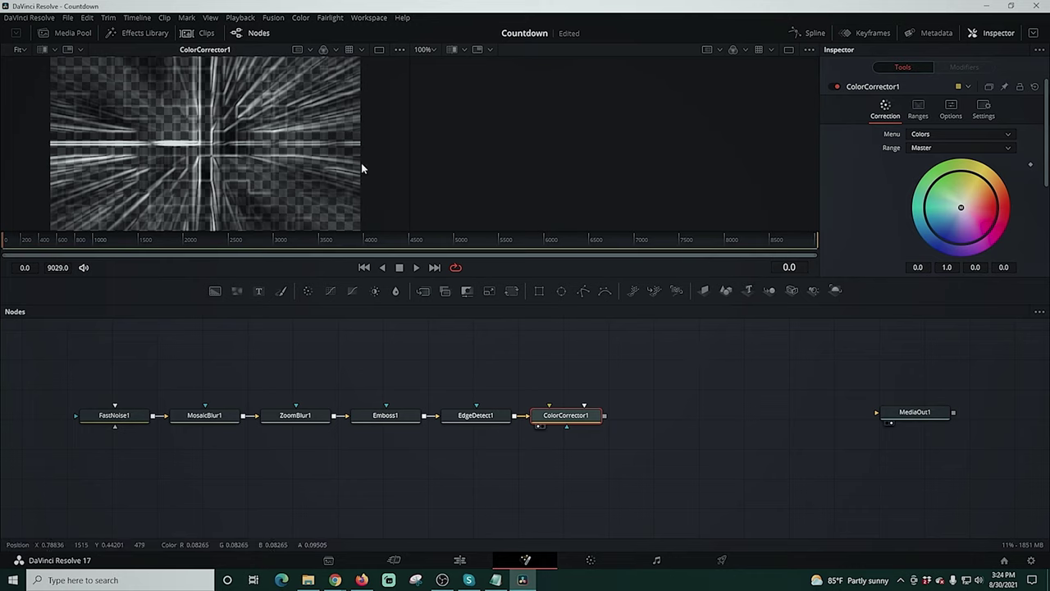
drag(961, 207, 993, 203)
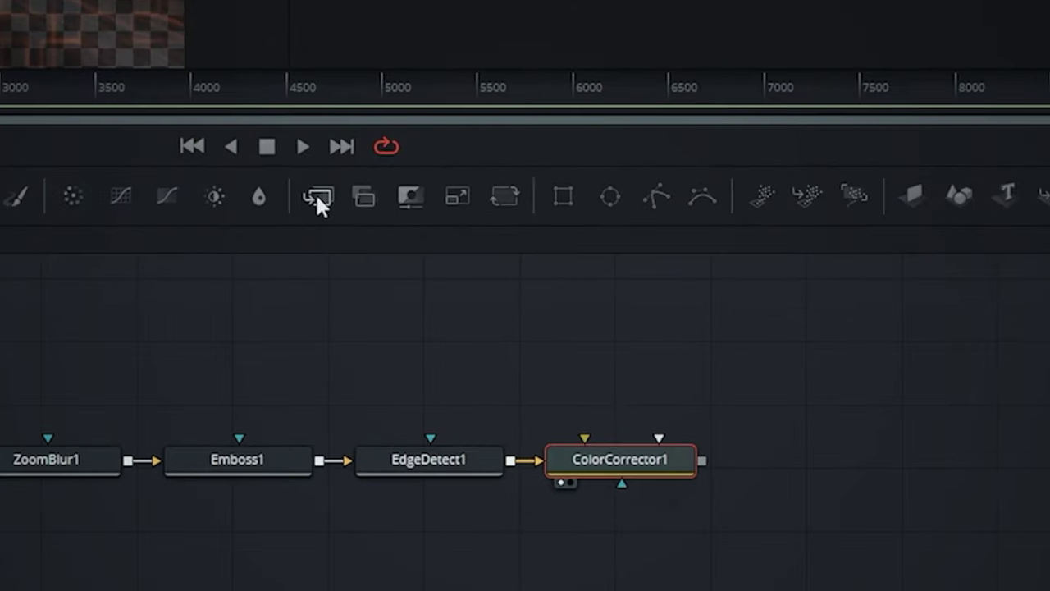
Merge ColorCorrector1 over a solid black Background node and view the result
drag(316, 198, 848, 465)
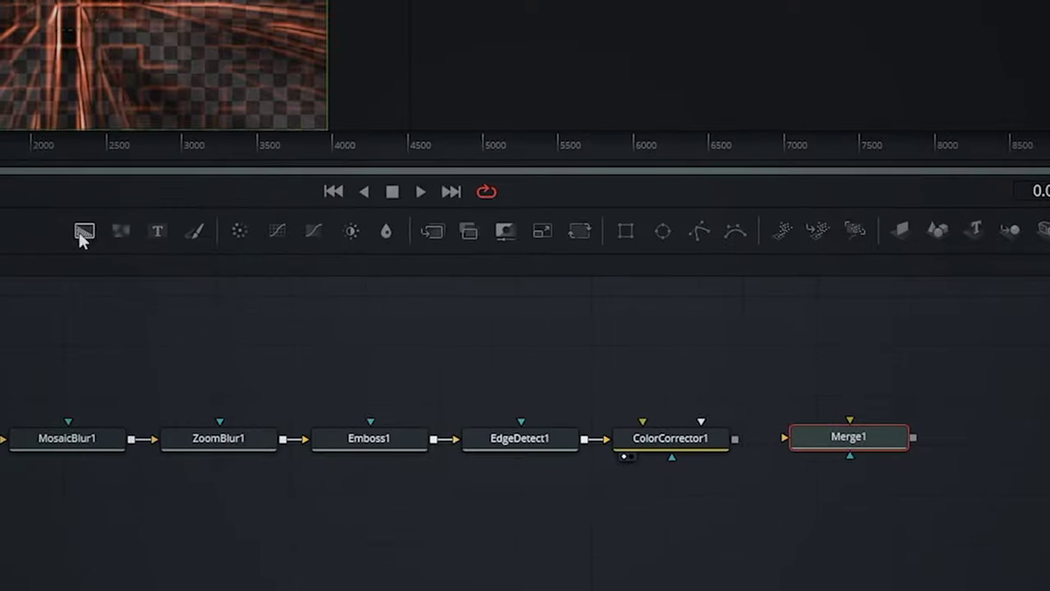
drag(12, 220, 860, 542)
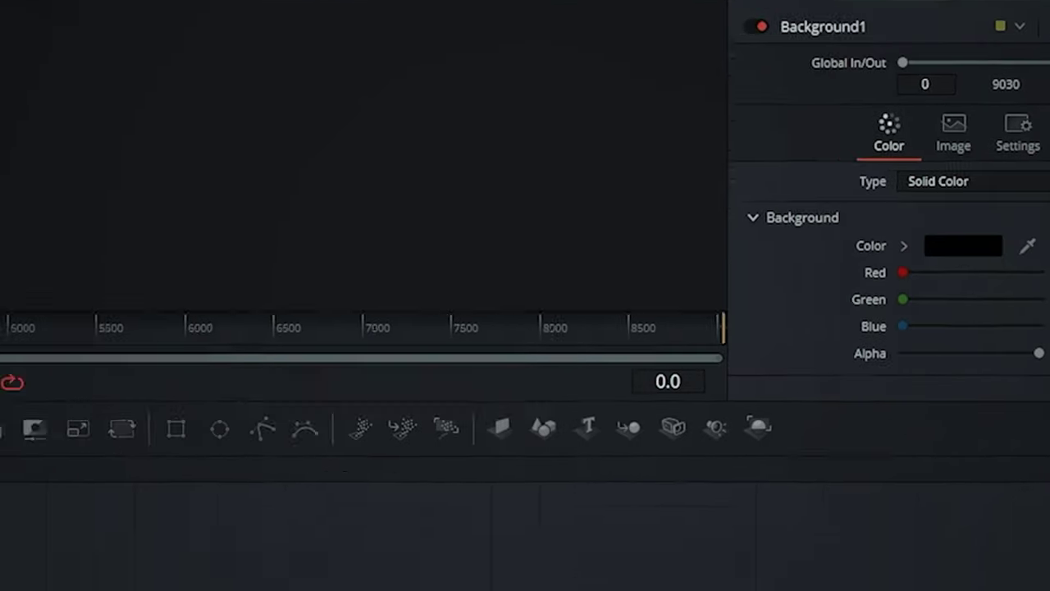
drag(928, 543, 784, 435)
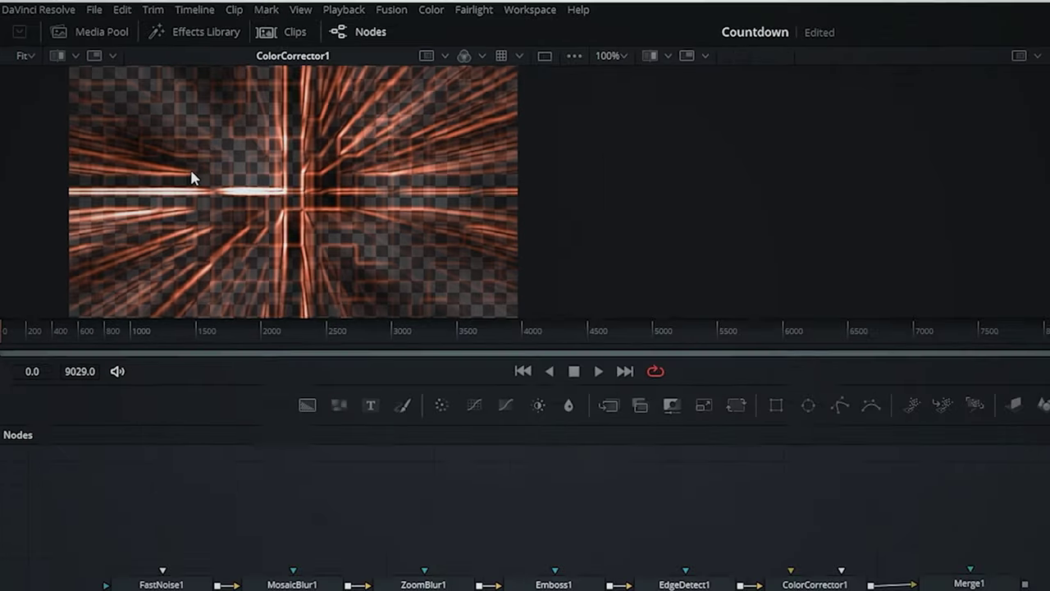
key(1)
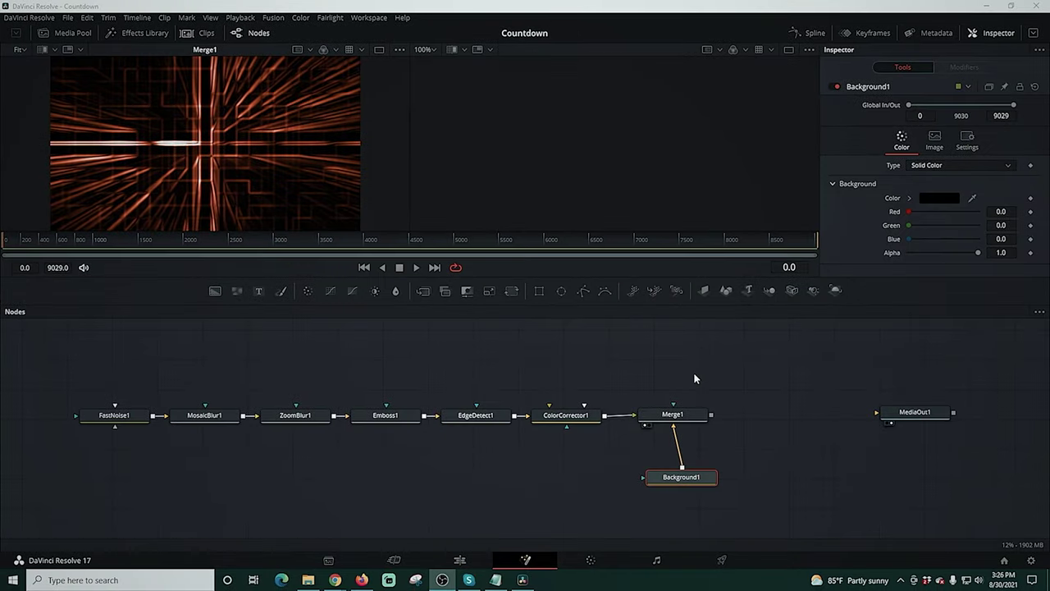
Shift Merge1 and Background1 further right and select ColorCorrector1
drag(727, 374, 625, 482)
drag(669, 416, 739, 415)
click(577, 418)
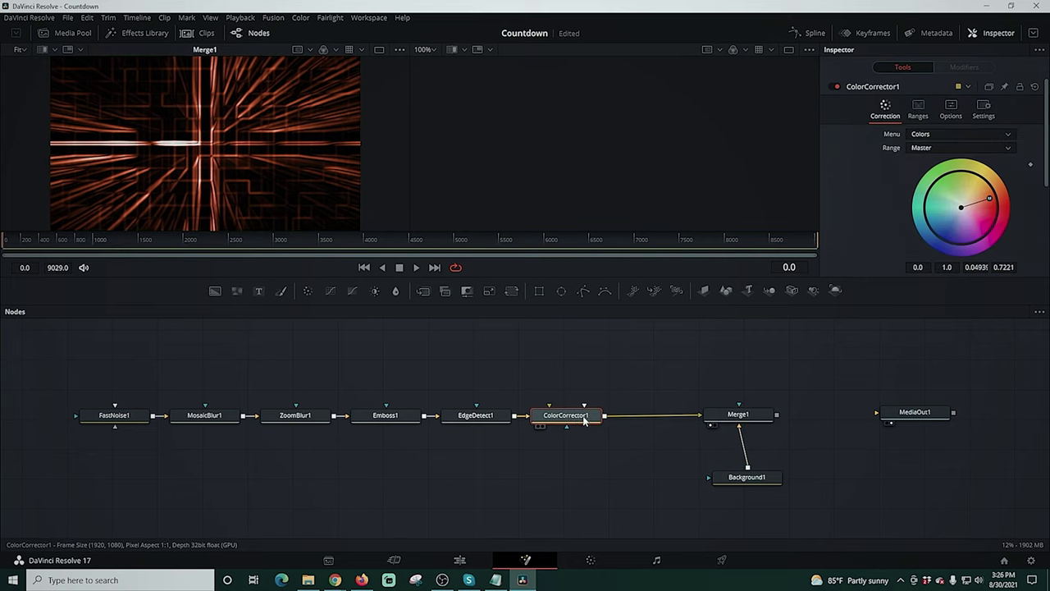
Add a Glow after ColorCorrector1 with Glow Size 15.7 and Glow 0.835
key(shift+space)
text(glow)
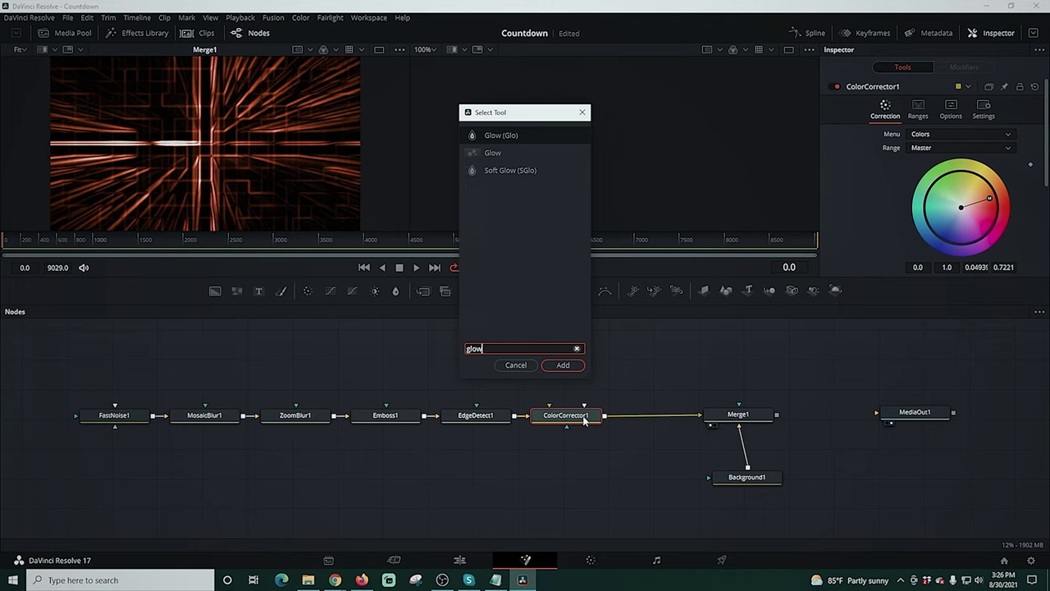
key(BackSpace)
key(BackSpace)
key(BackSpace)
key(BackSpace)
text(Glow)
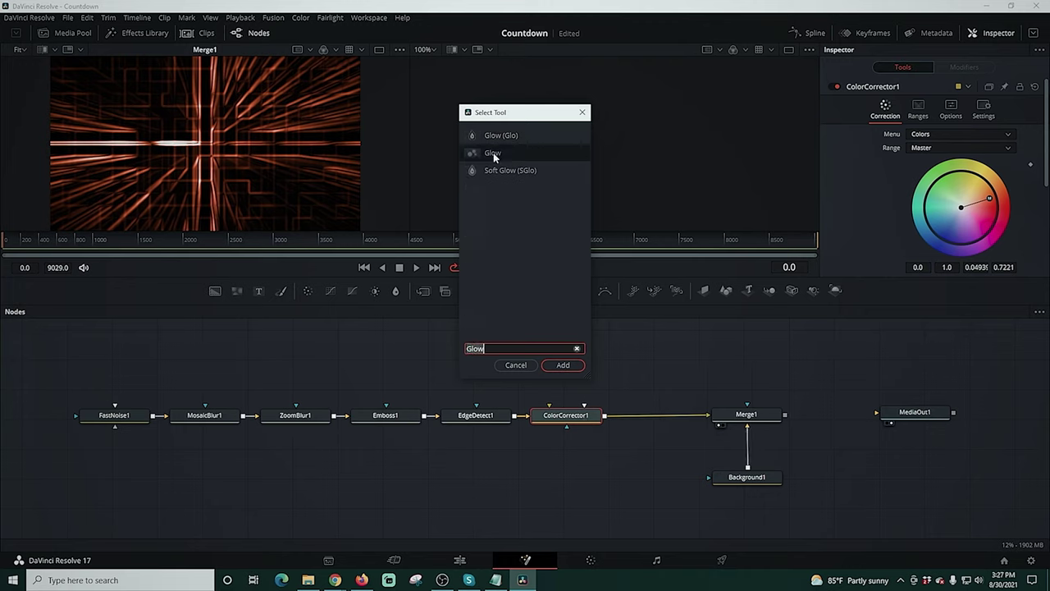
click(550, 366)
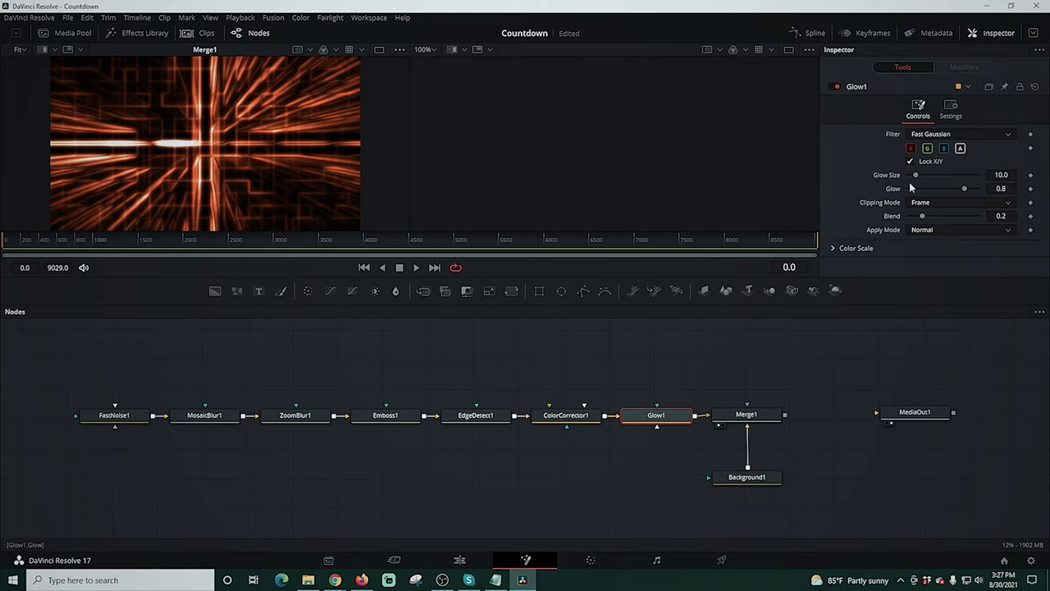
drag(915, 175, 921, 182)
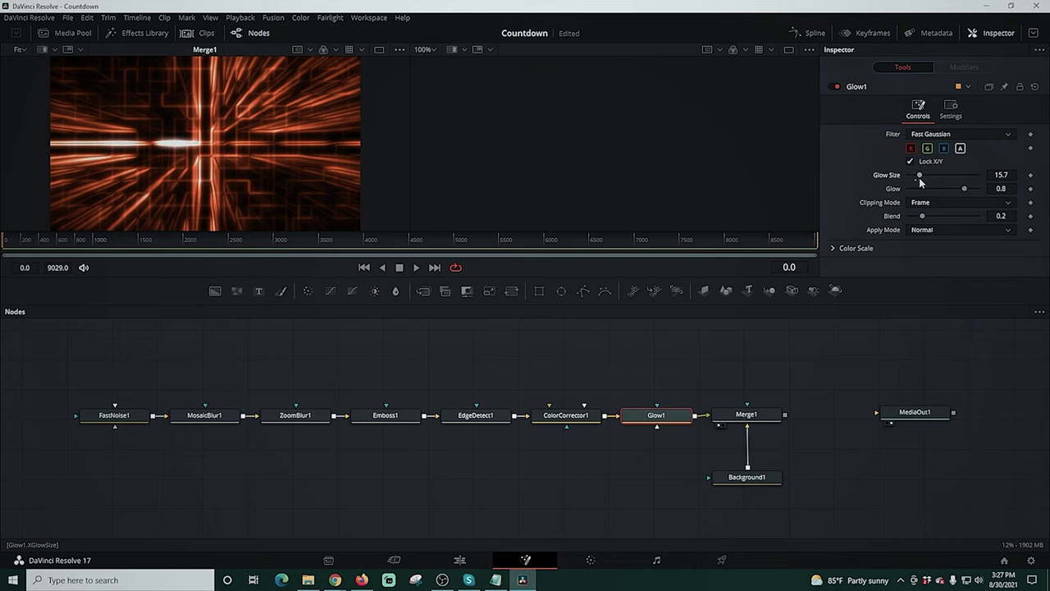
drag(964, 189, 967, 193)
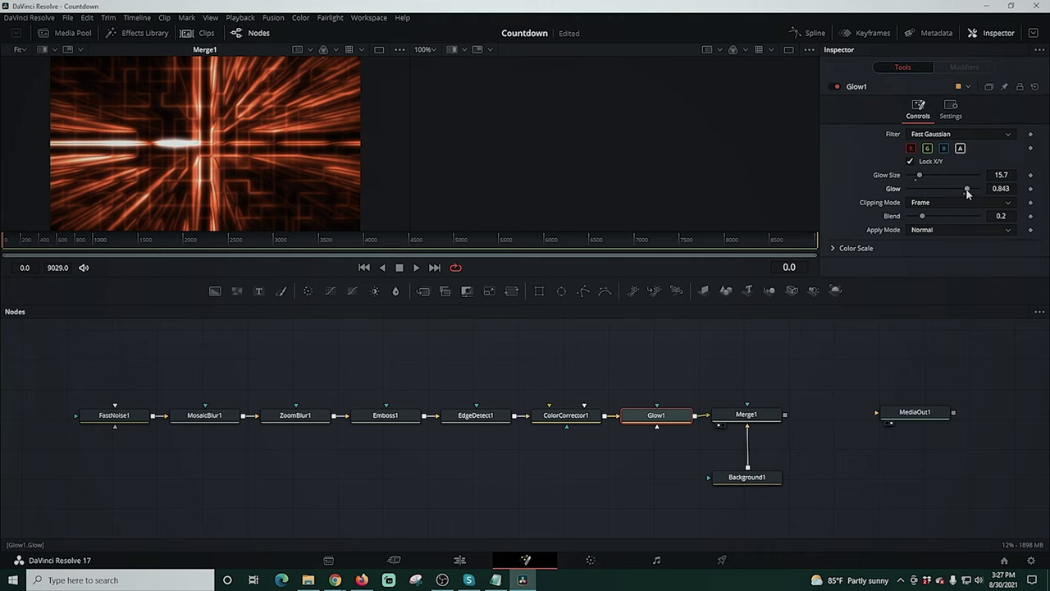
drag(966, 192, 960, 201)
click(133, 415)
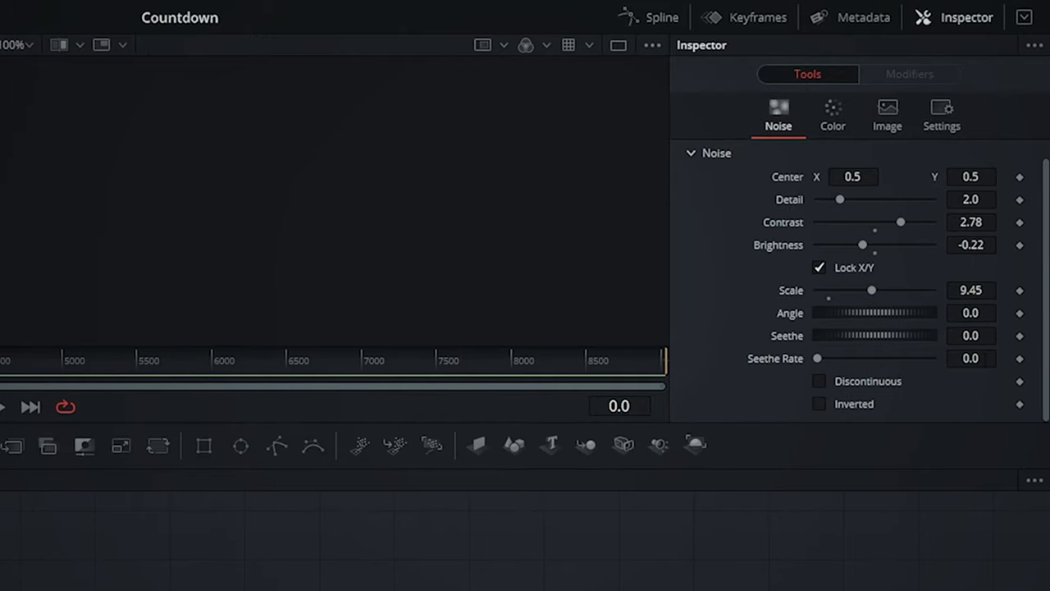
Set FastNoise1 Seethe Rate to 0.016 and keyframe Angle from frame 0 up to 6080
drag(818, 354, 819, 357)
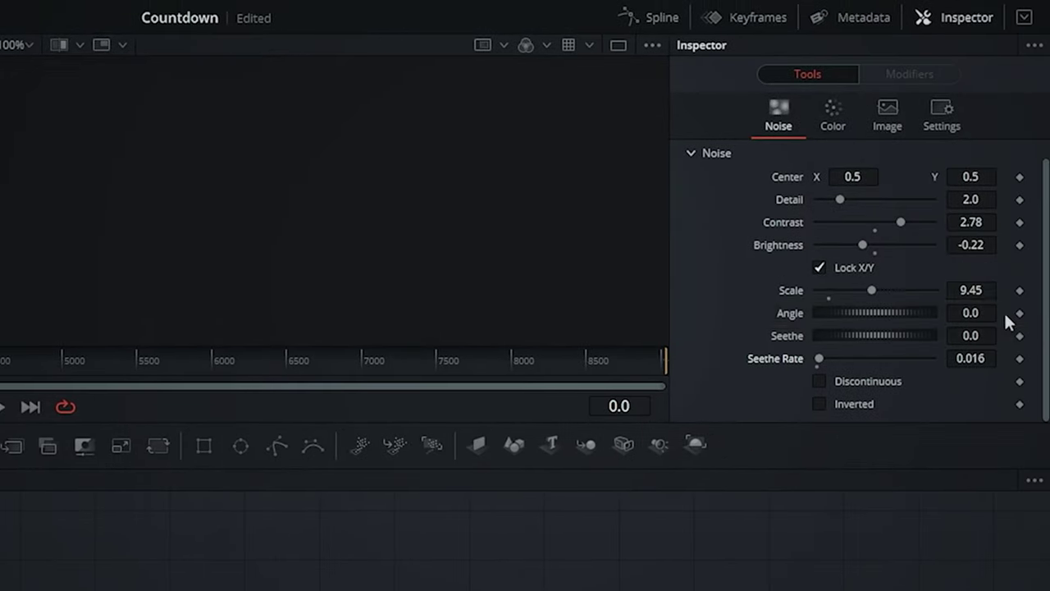
click(1019, 313)
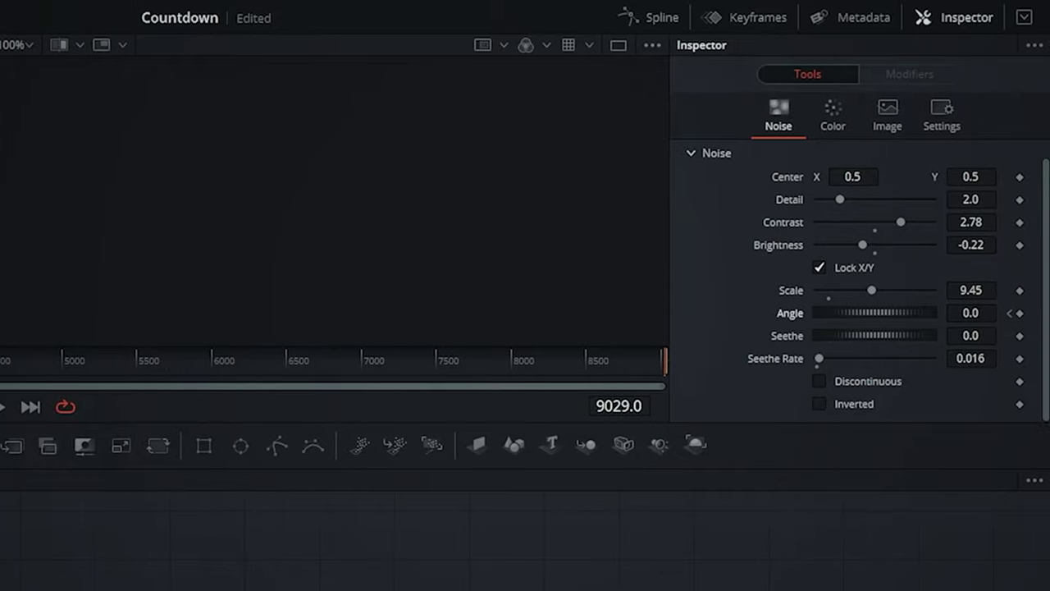
click(970, 312)
text(1080)
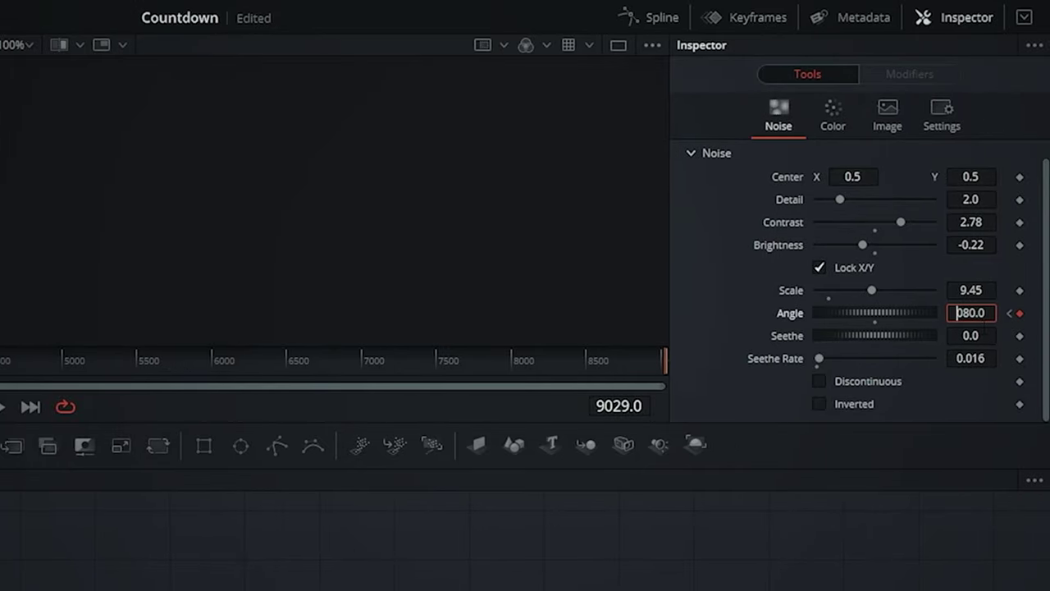
text(6)
key(Tab)
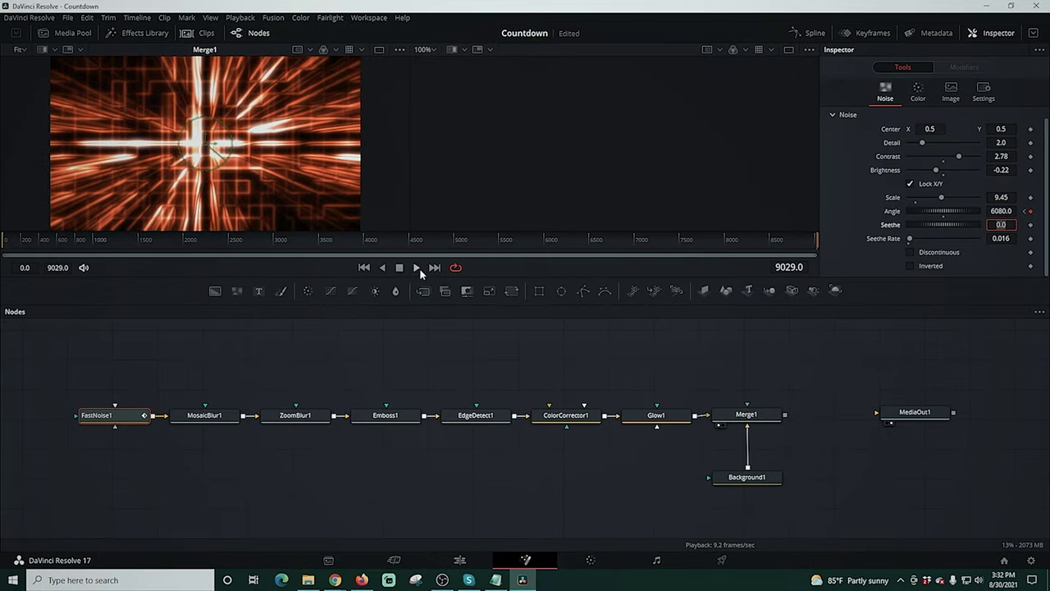
Play the noise animation back from the first frame
click(364, 268)
click(417, 268)
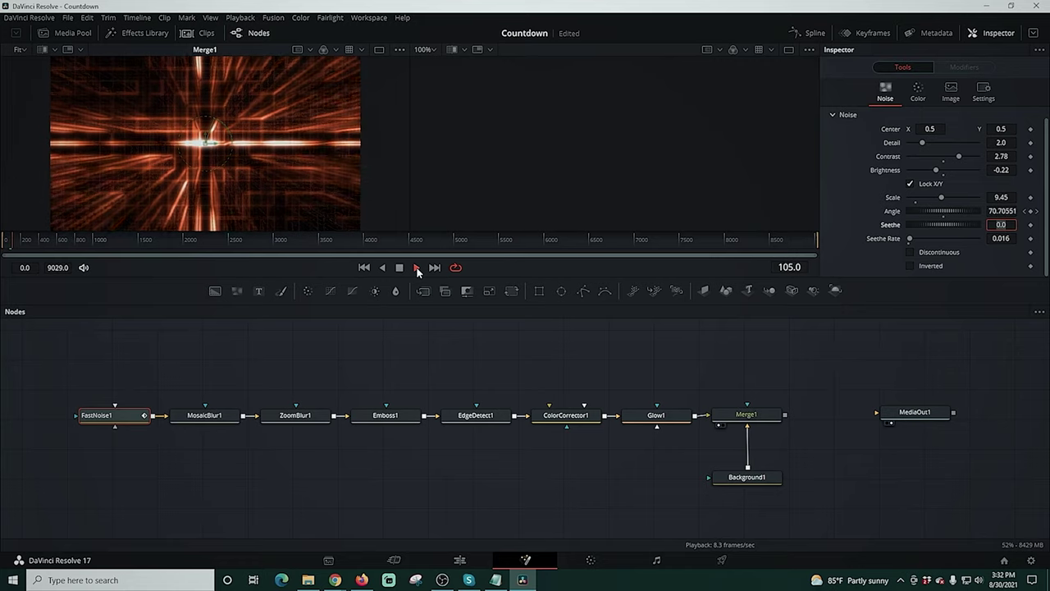
click(417, 270)
Reconnect MosaicBlur1, view it in viewer 2, and adjust Pixel Frequency and Smooth Strength
drag(188, 421, 241, 384)
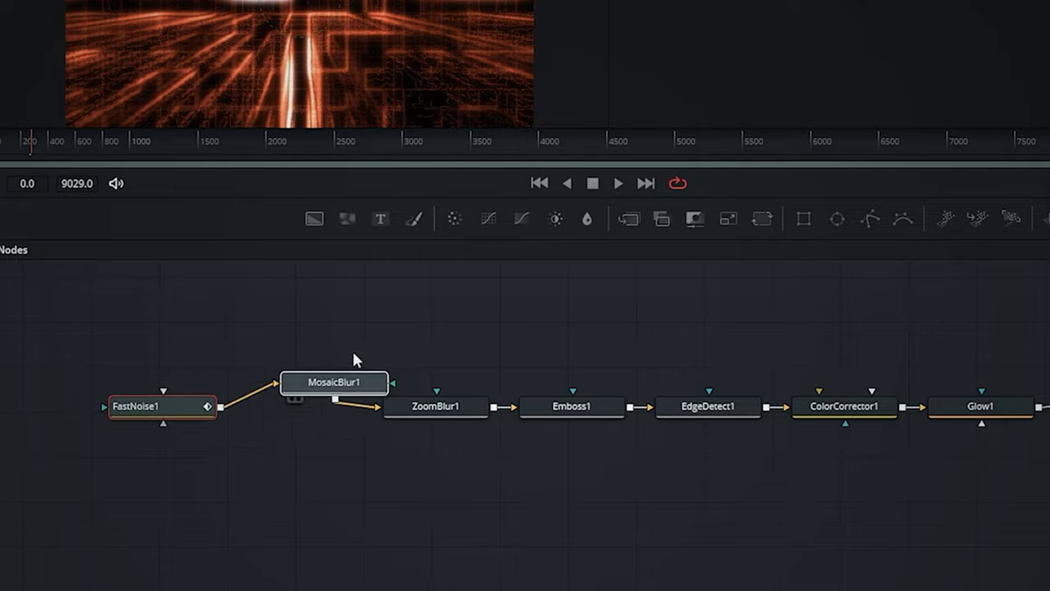
drag(352, 361, 317, 385)
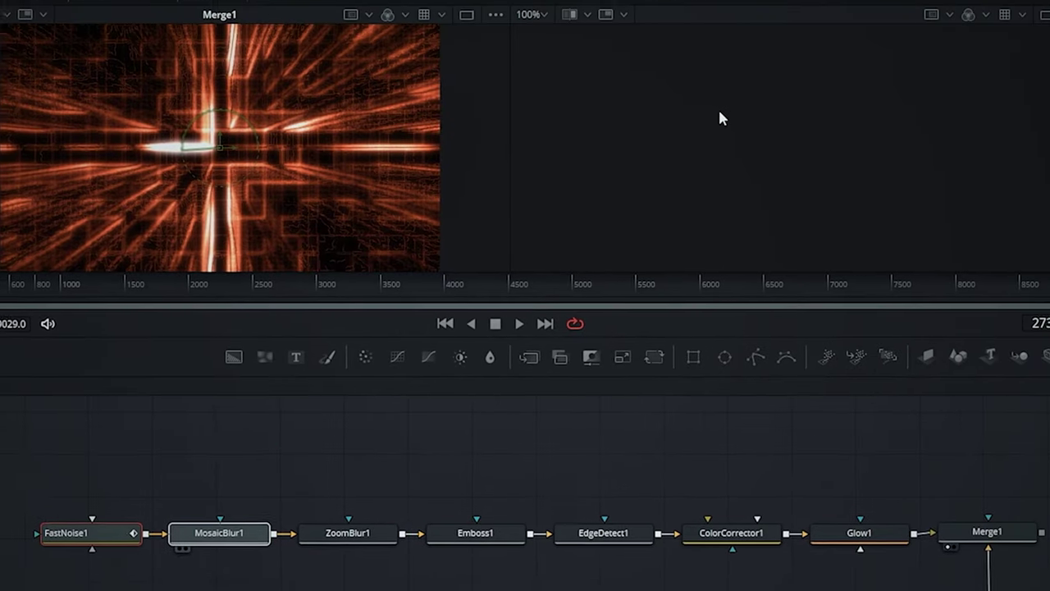
key(2)
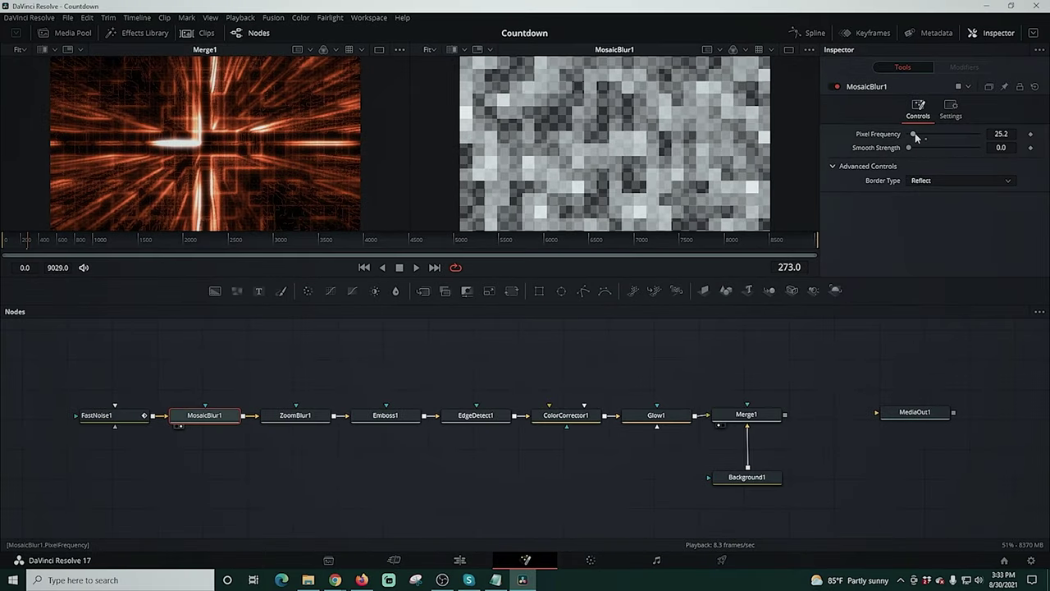
drag(916, 135, 924, 163)
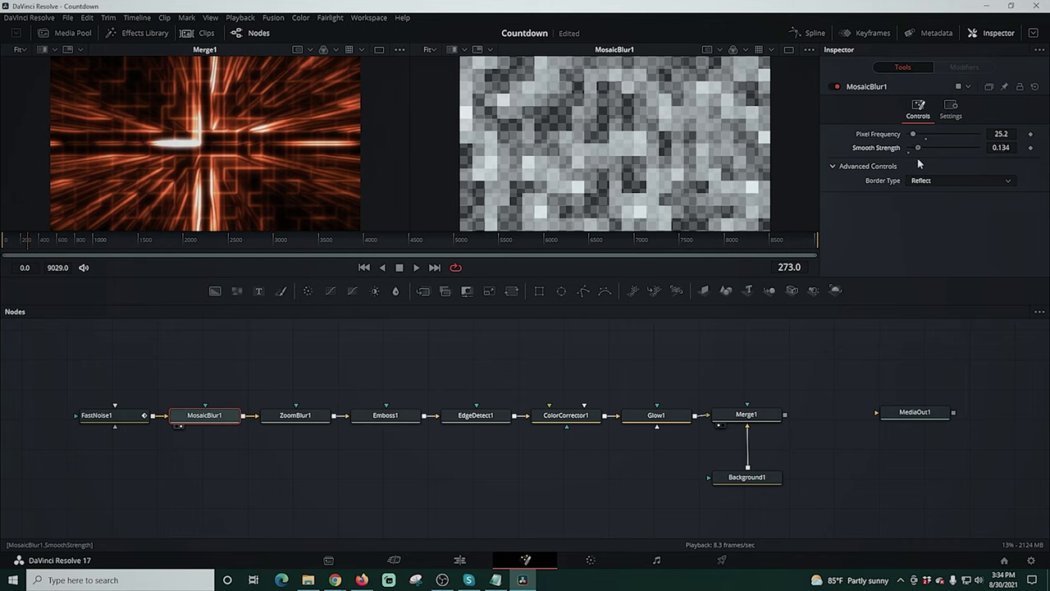
drag(919, 163, 903, 164)
Stop playback and wire Merge1's output into MediaOut1
click(399, 268)
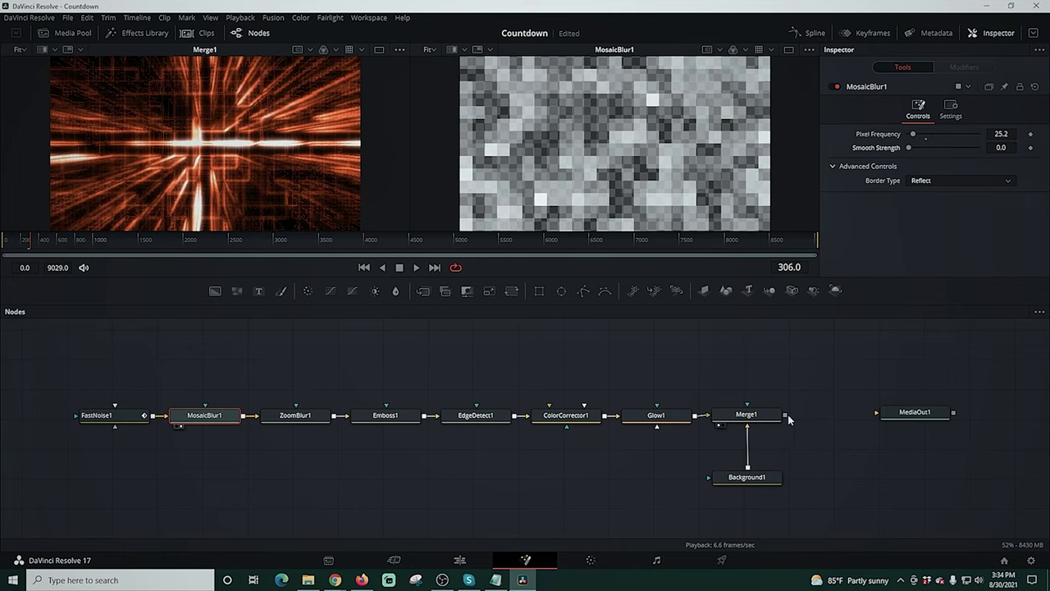
drag(785, 414, 917, 419)
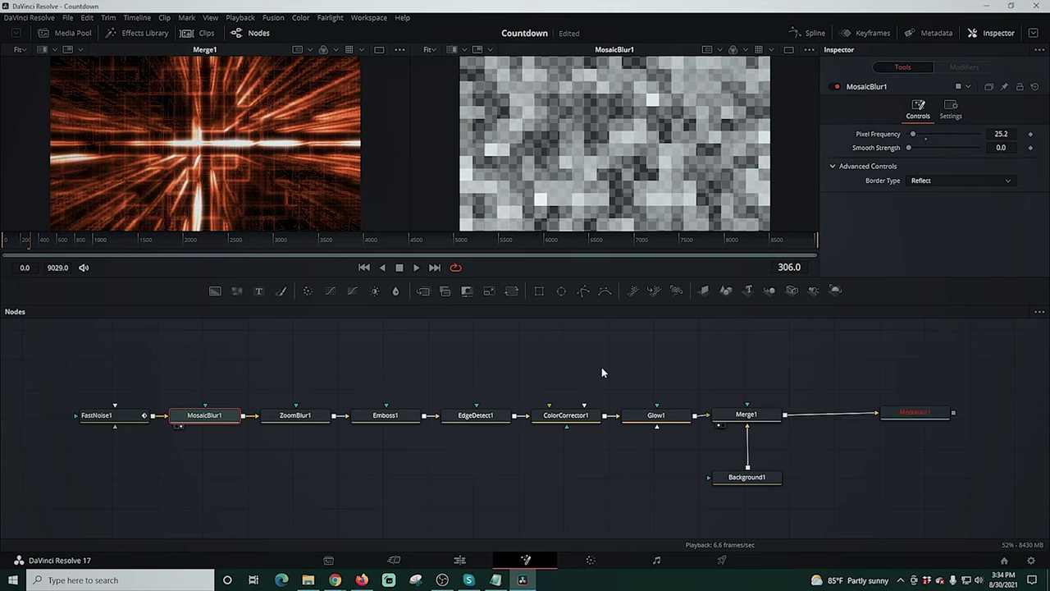
click(459, 559)
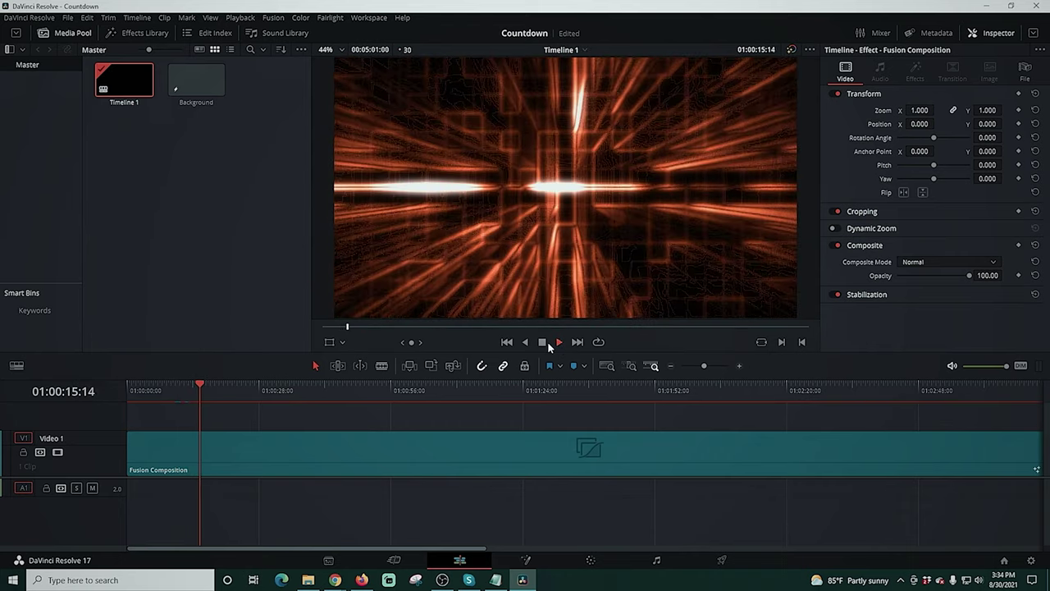
Play Timeline 1 to preview the glowing Fusion Composition, then stop and return to the start
click(506, 342)
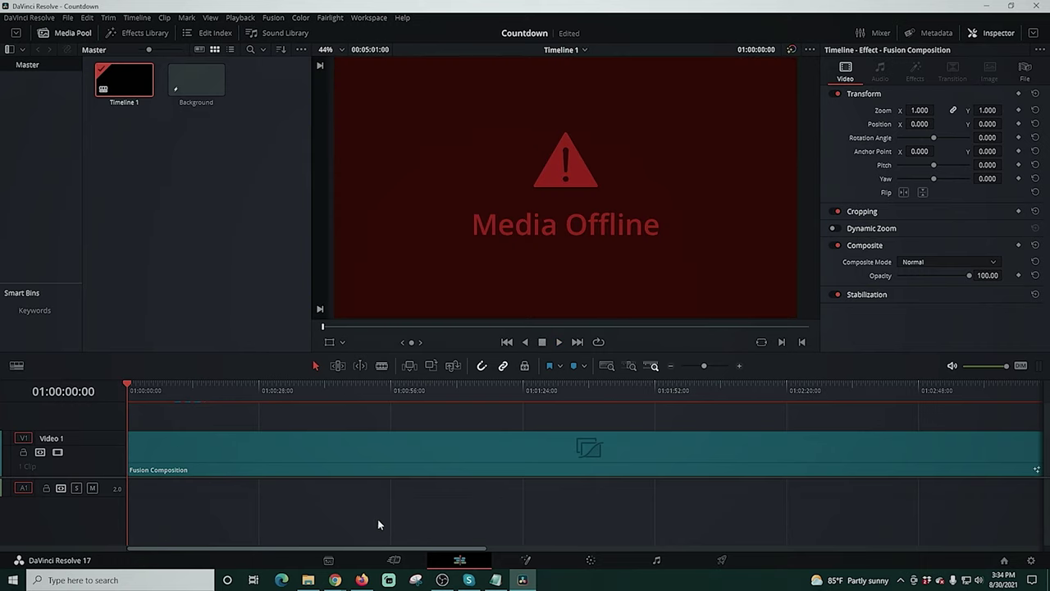
click(557, 343)
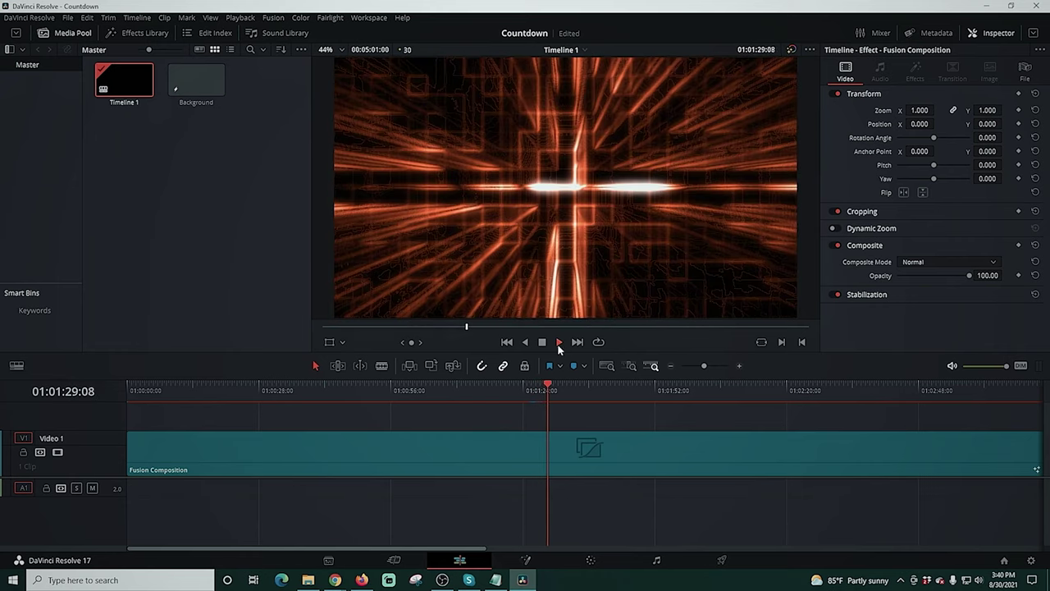
click(542, 343)
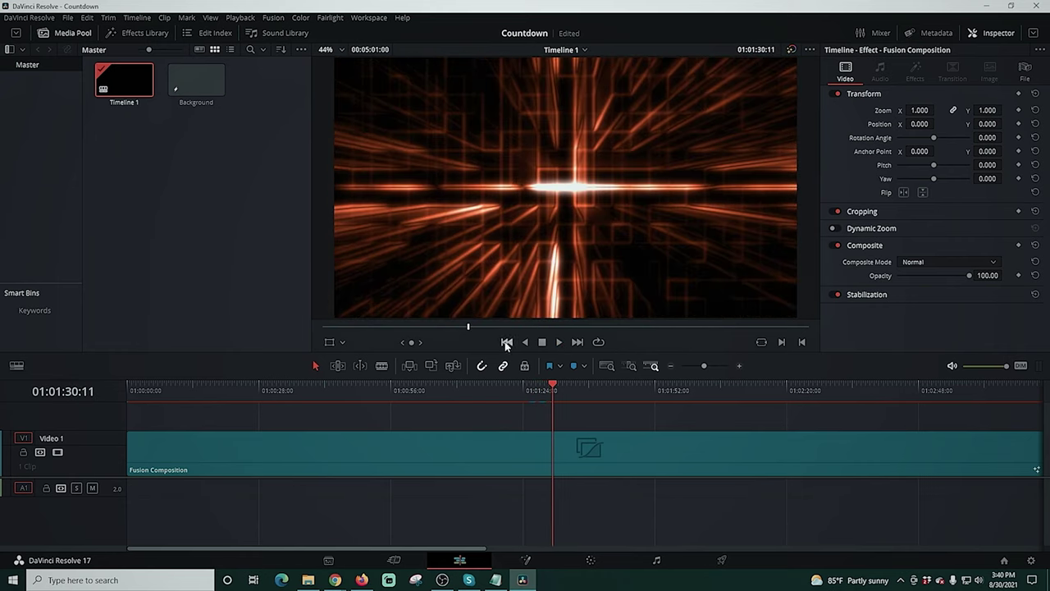
click(507, 343)
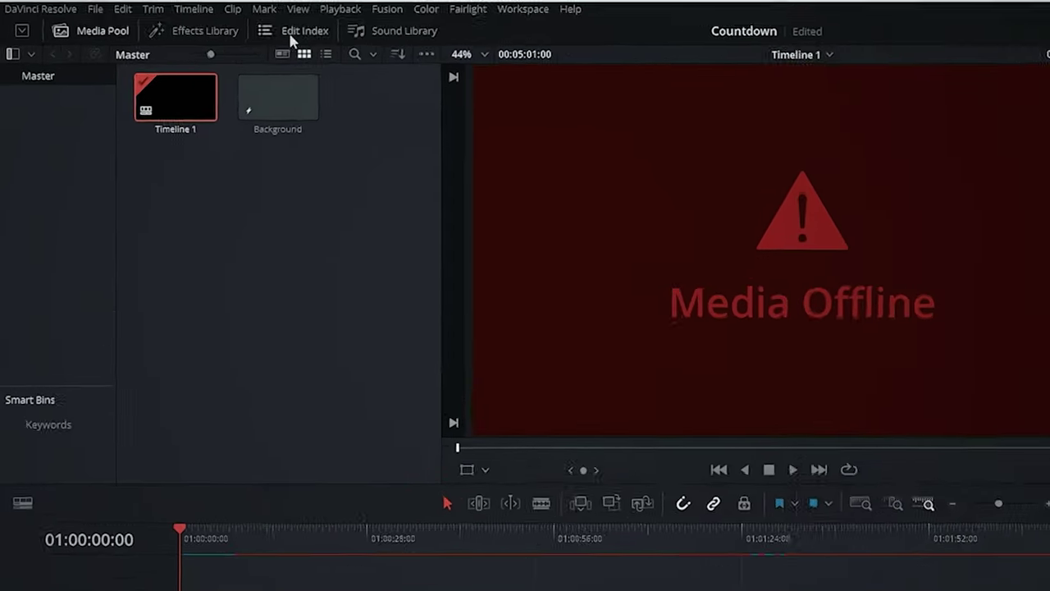
Add a Text+ title on the track above the Fusion composition
click(229, 27)
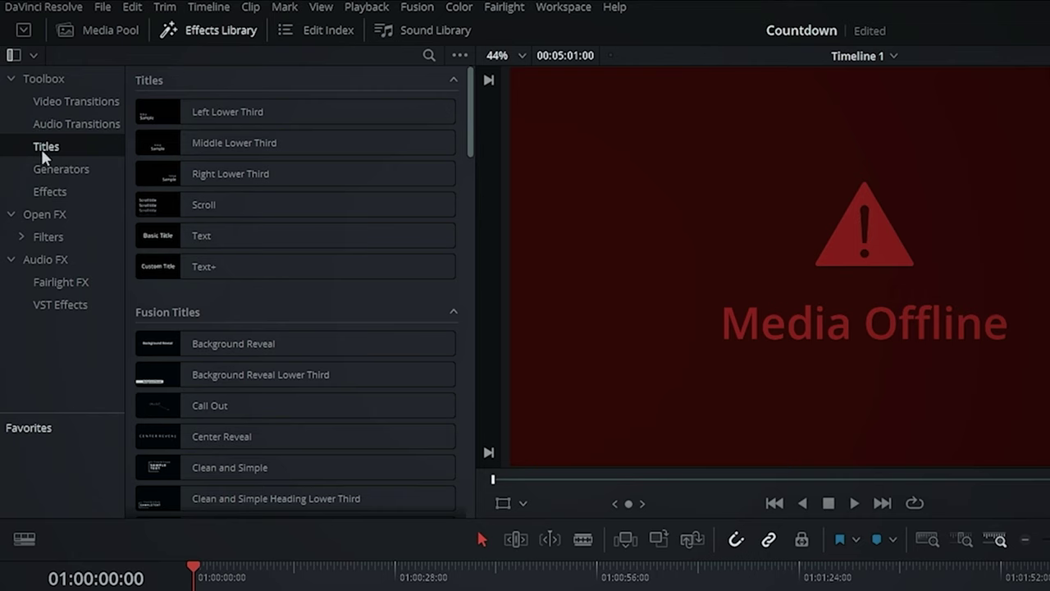
drag(246, 267, 193, 590)
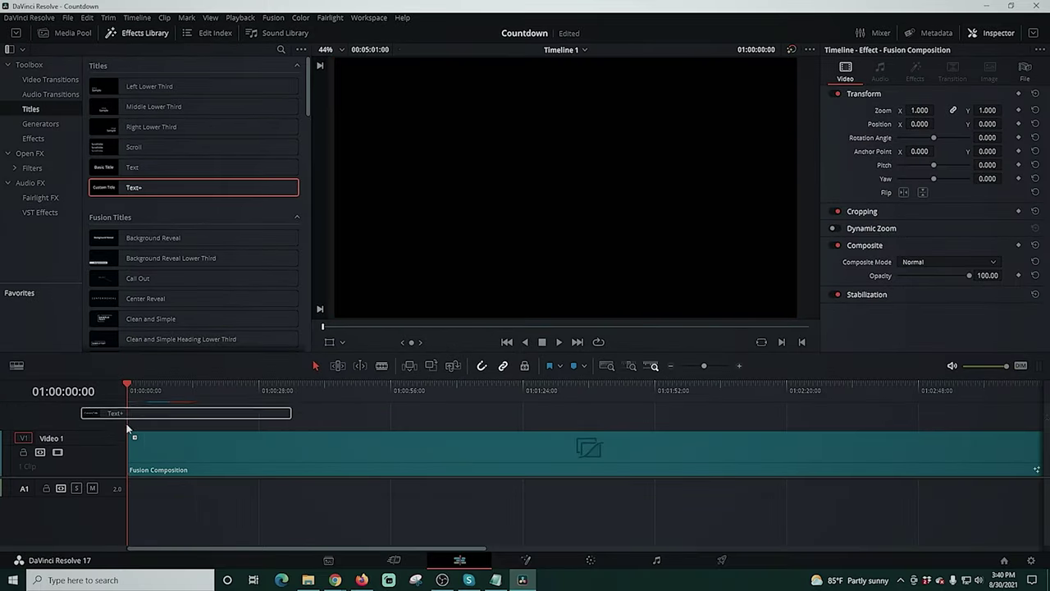
drag(127, 428, 852, 427)
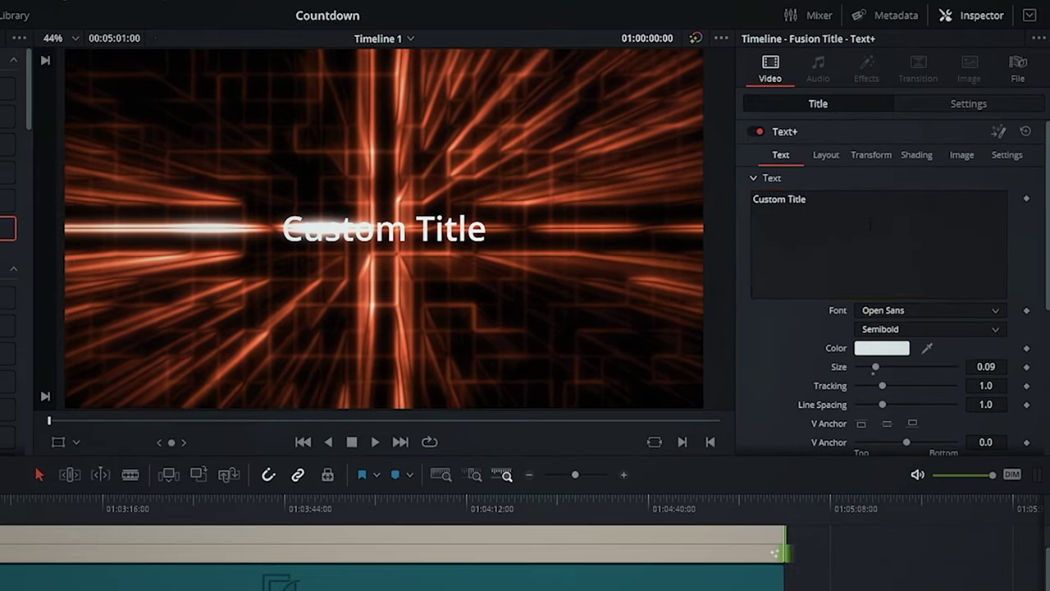
Make the title text a TimeCode and raise its Size to 0.2835
right_click(918, 189)
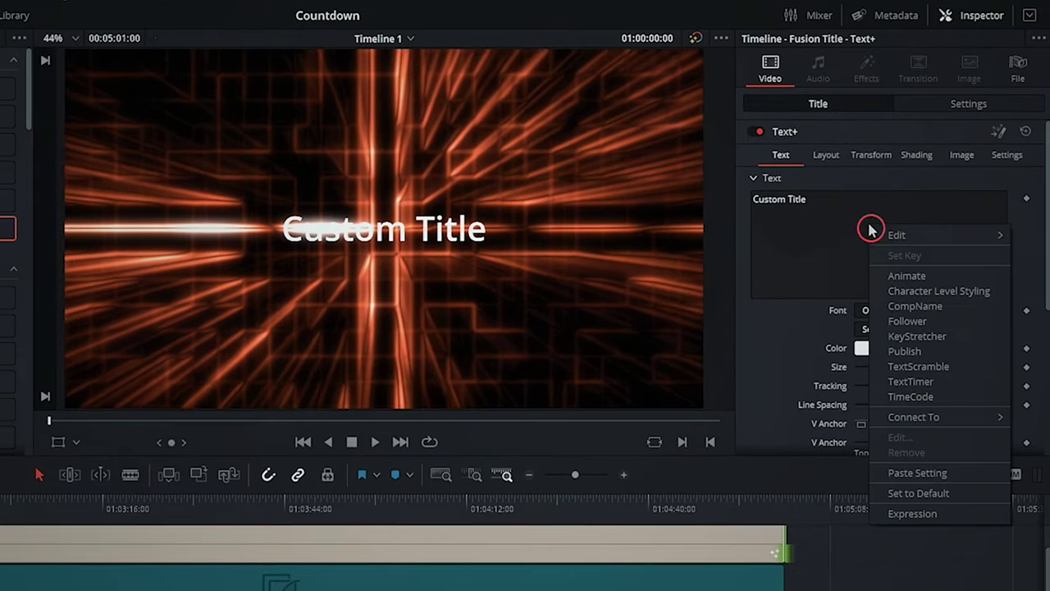
click(896, 398)
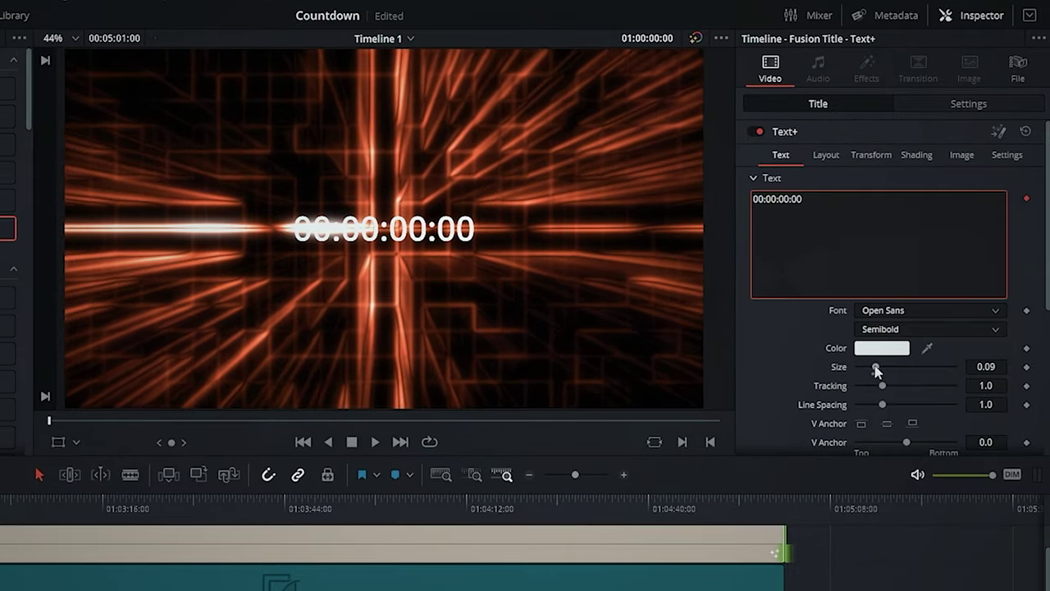
drag(877, 368, 915, 381)
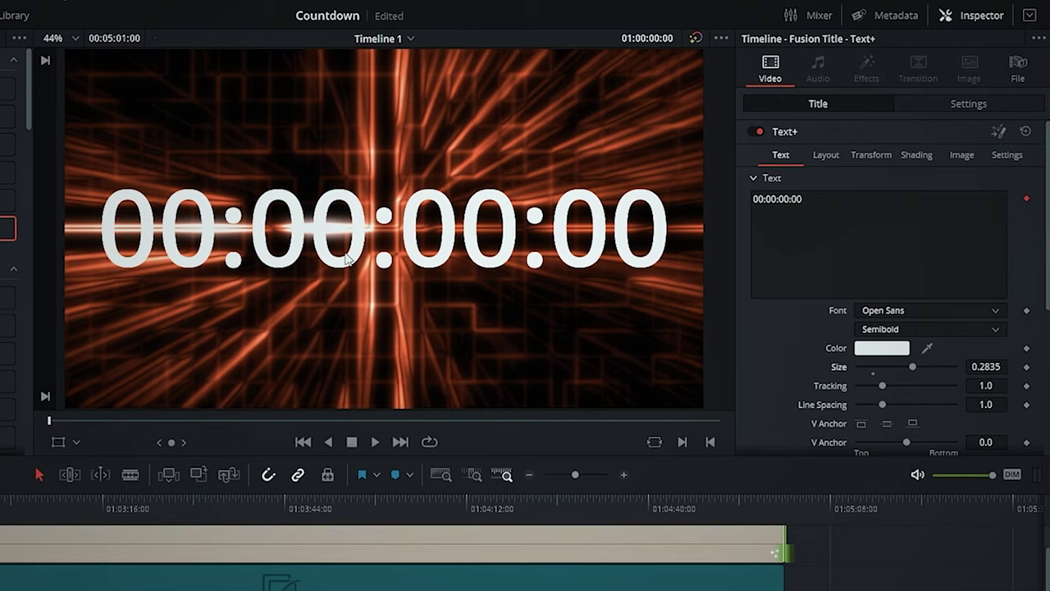
scroll(893, 287, down, 5)
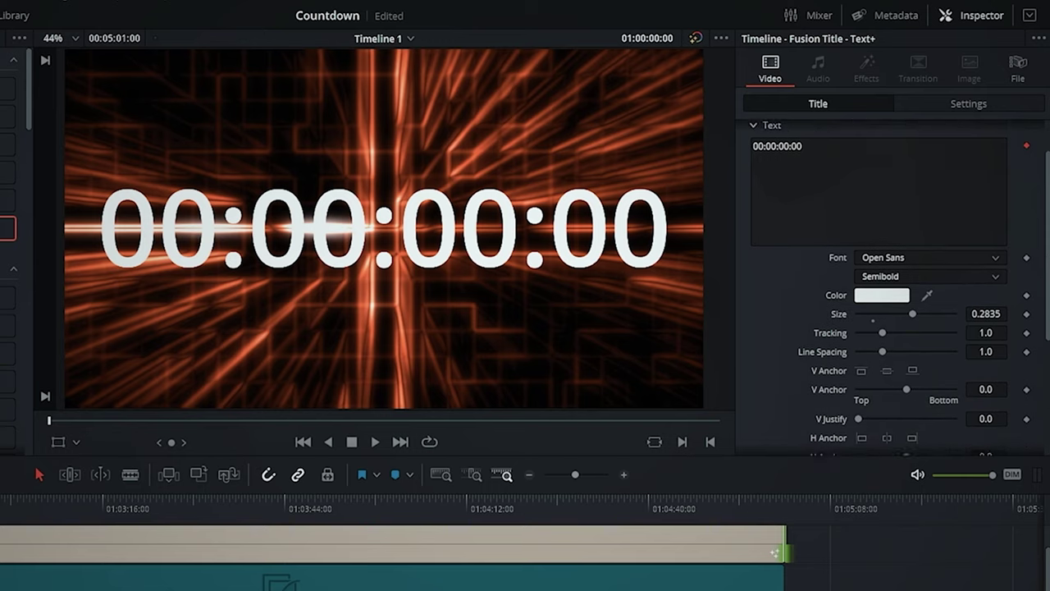
scroll(895, 287, down, 1)
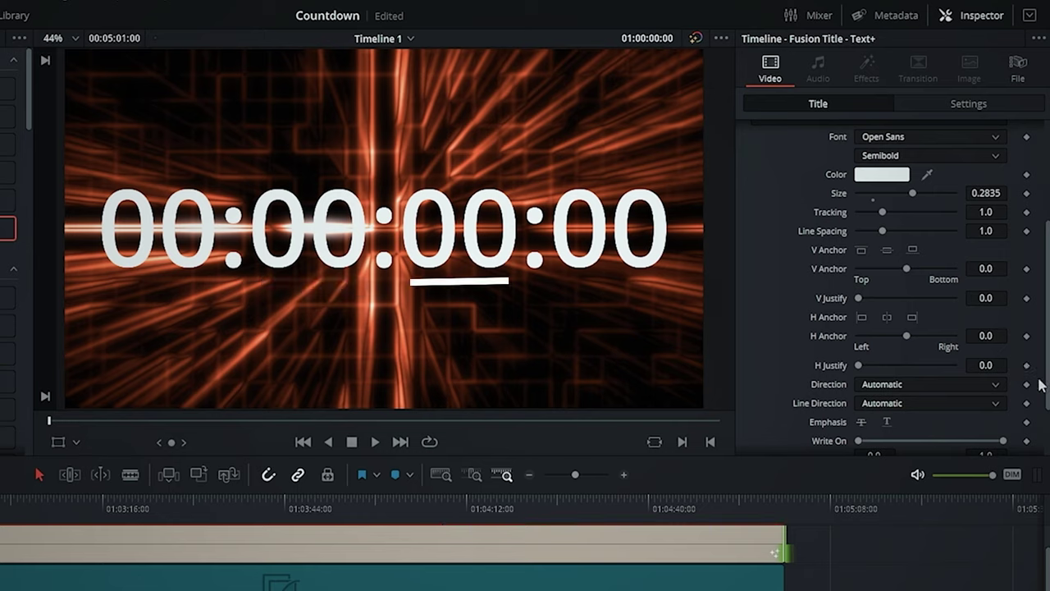
scroll(1039, 351, down, 2)
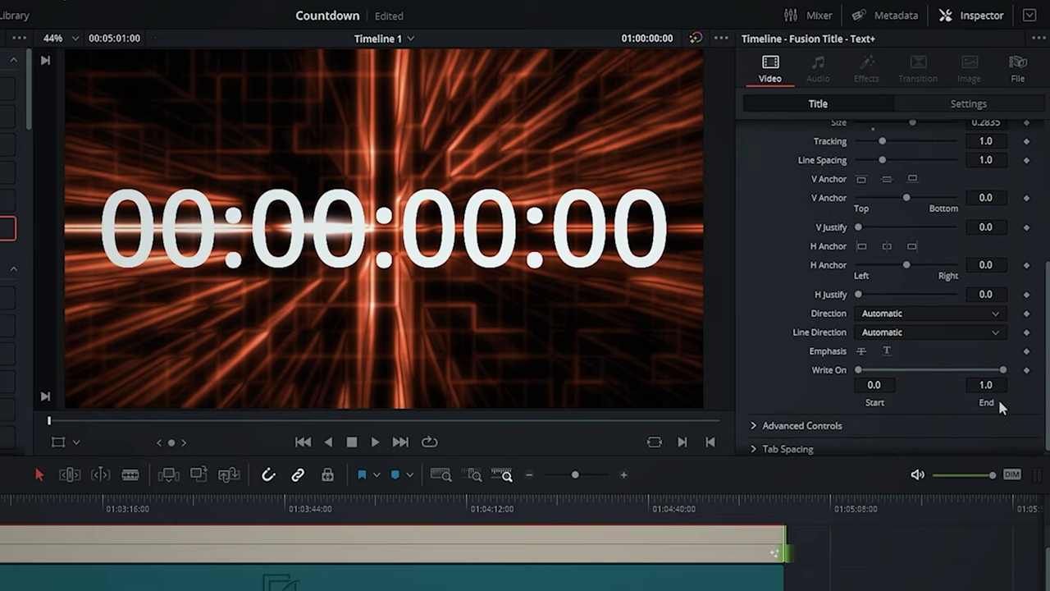
Set Write On End 0.583 and Start 0.239 so only minutes and seconds show
drag(1006, 373, 949, 376)
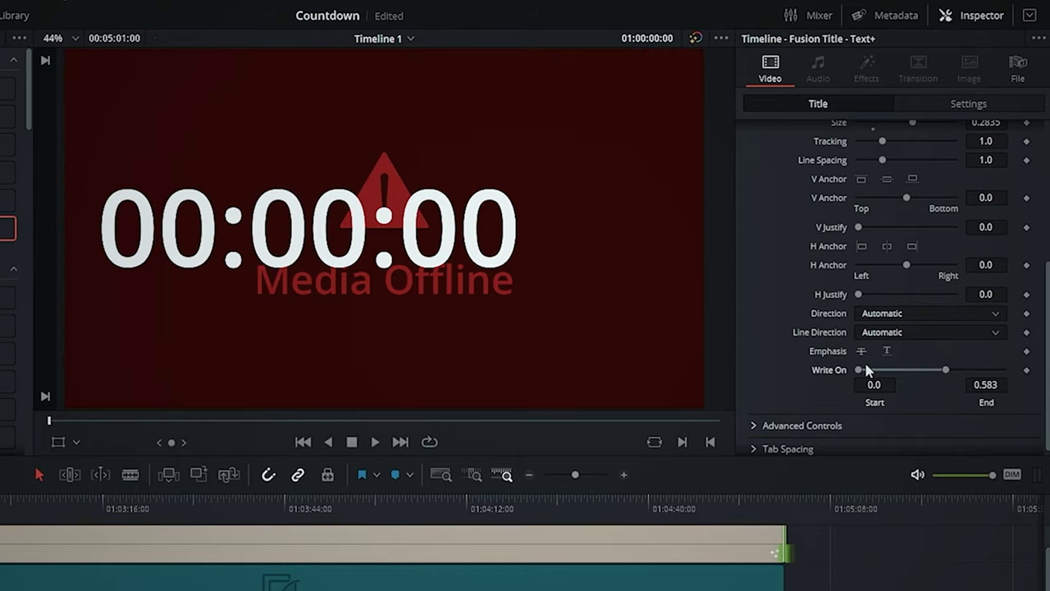
drag(861, 369, 892, 382)
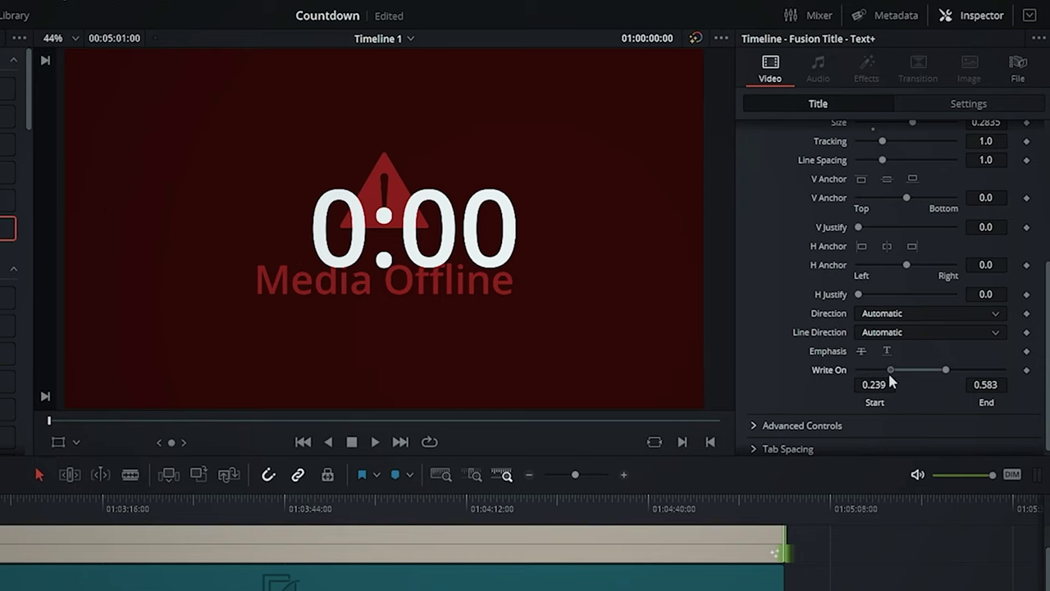
click(613, 502)
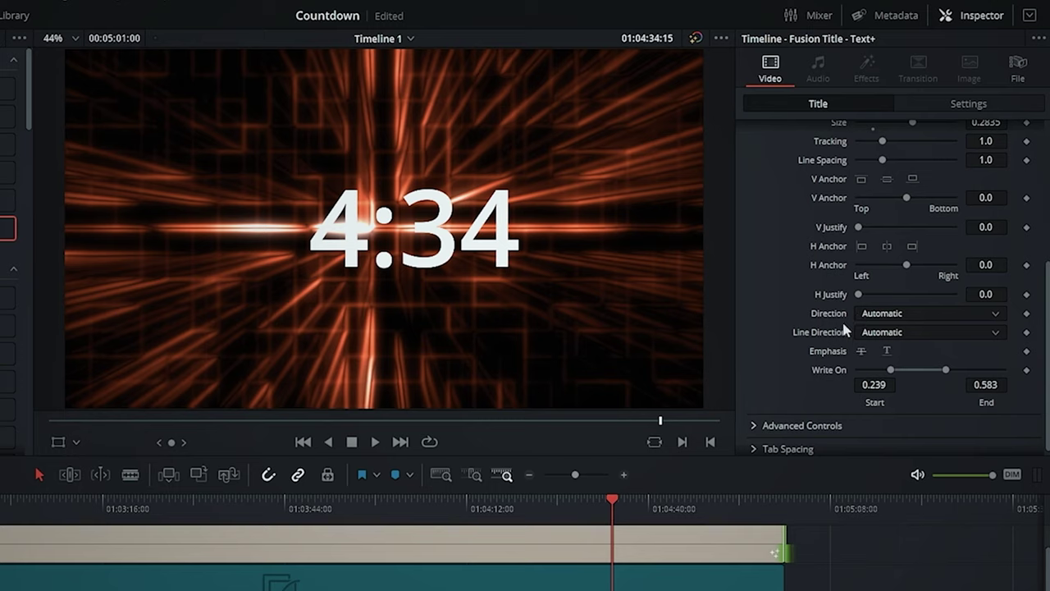
Set H Anchor to 0.06 to centre the 4:34 timecode horizontally
mouse_move(858, 294)
mouse_down()
mouse_move(932, 293)
mouse_move(846, 297)
mouse_up()
drag(907, 264, 909, 268)
scroll(915, 254, up, 4)
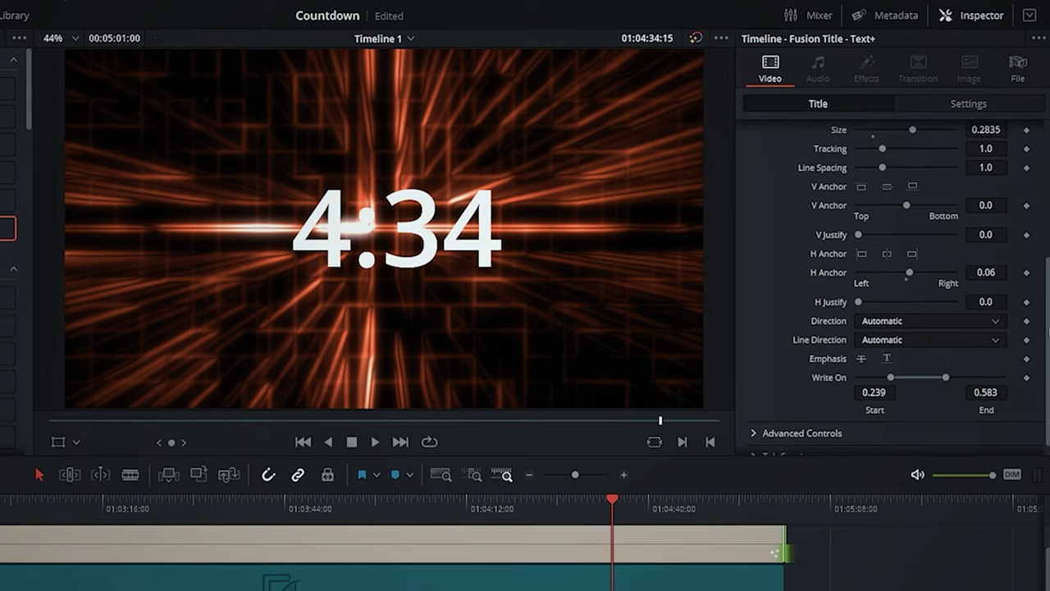
Choose Gobold Bold from the Font list for the countdown timecode
click(933, 197)
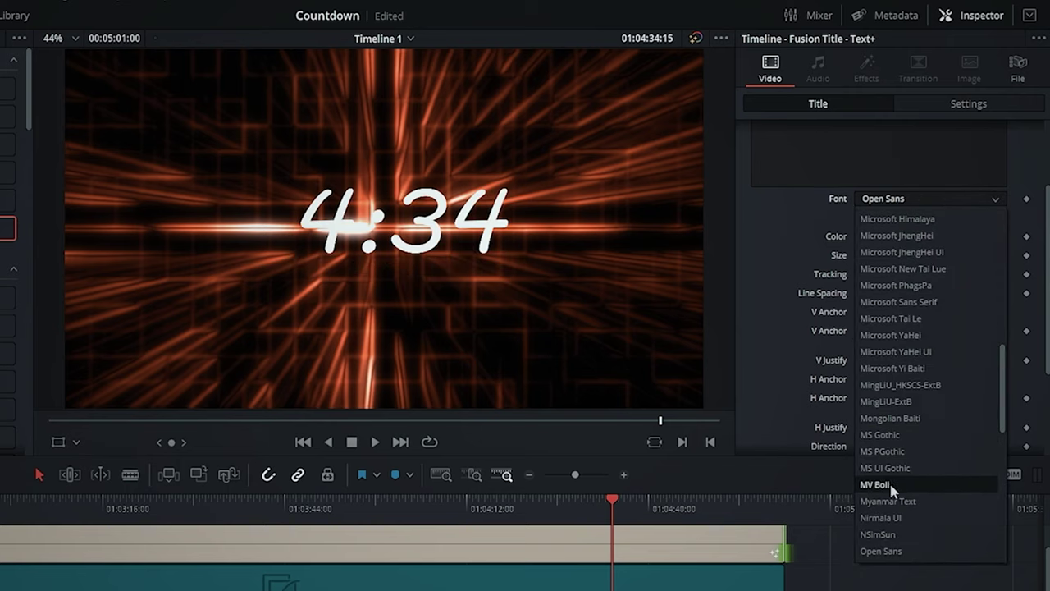
scroll(895, 484, down, 3)
scroll(900, 475, down, 6)
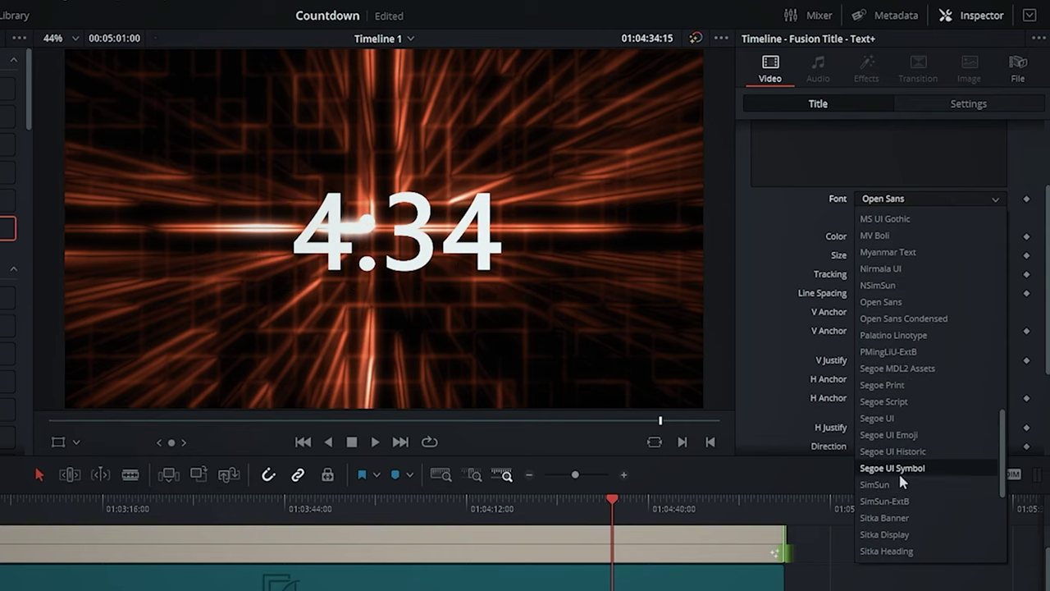
scroll(901, 480, down, 1)
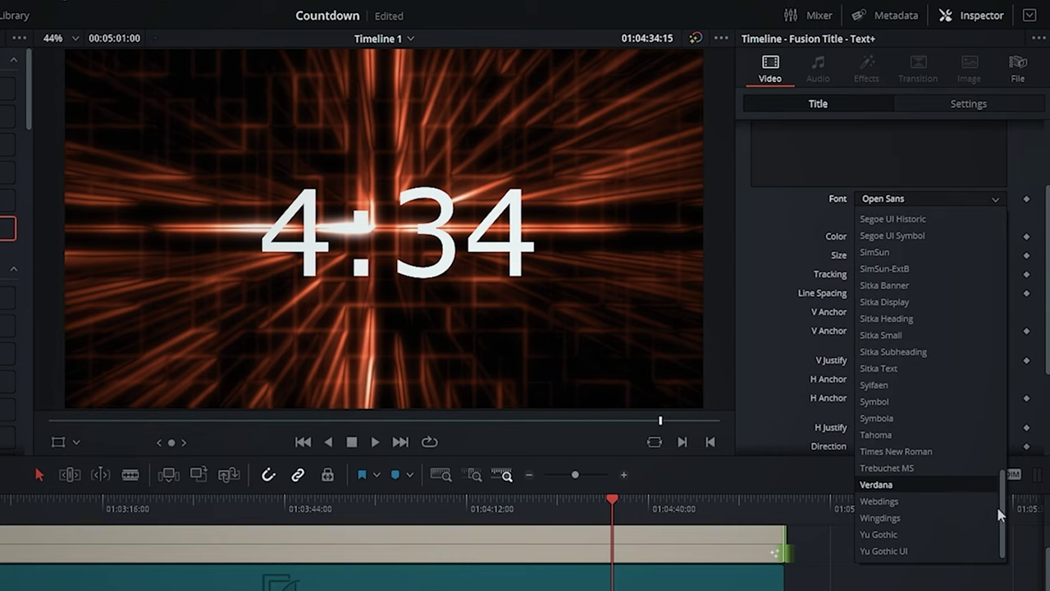
drag(999, 508, 984, 298)
click(890, 298)
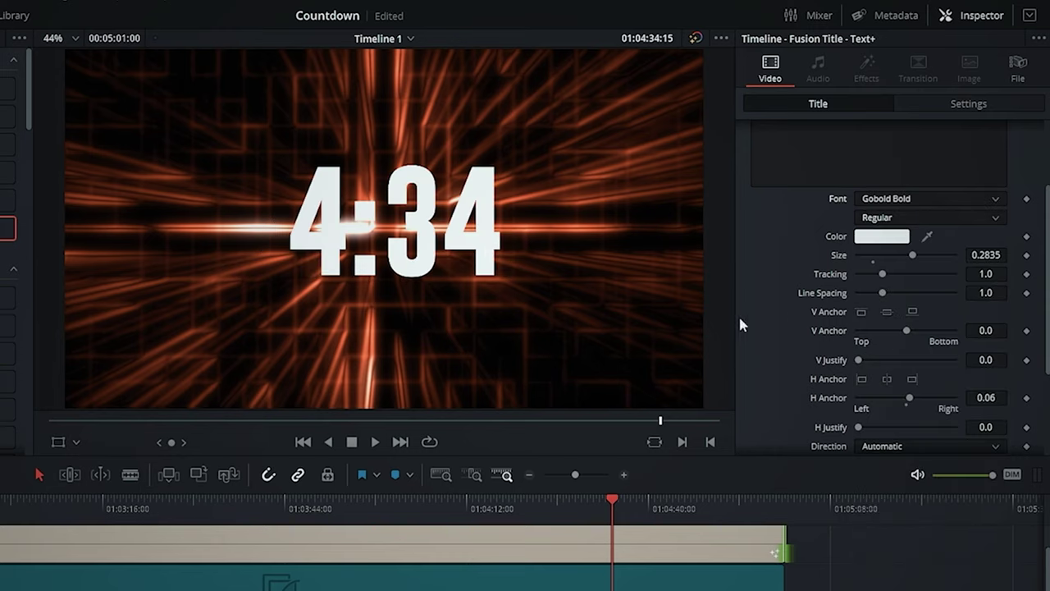
scroll(893, 287, down, 2)
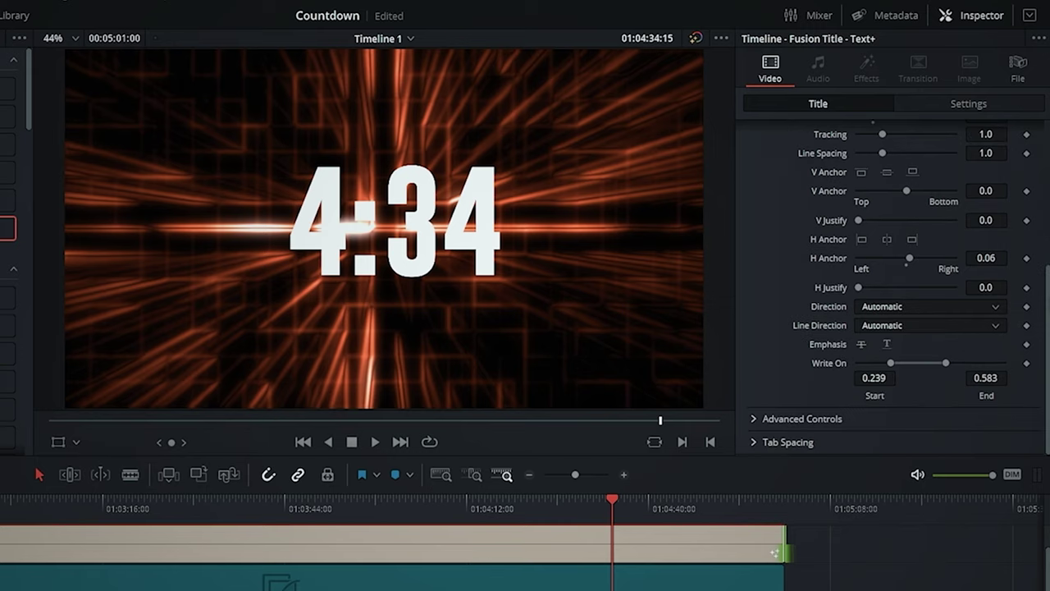
scroll(893, 287, up, 3)
scroll(892, 287, up, 2)
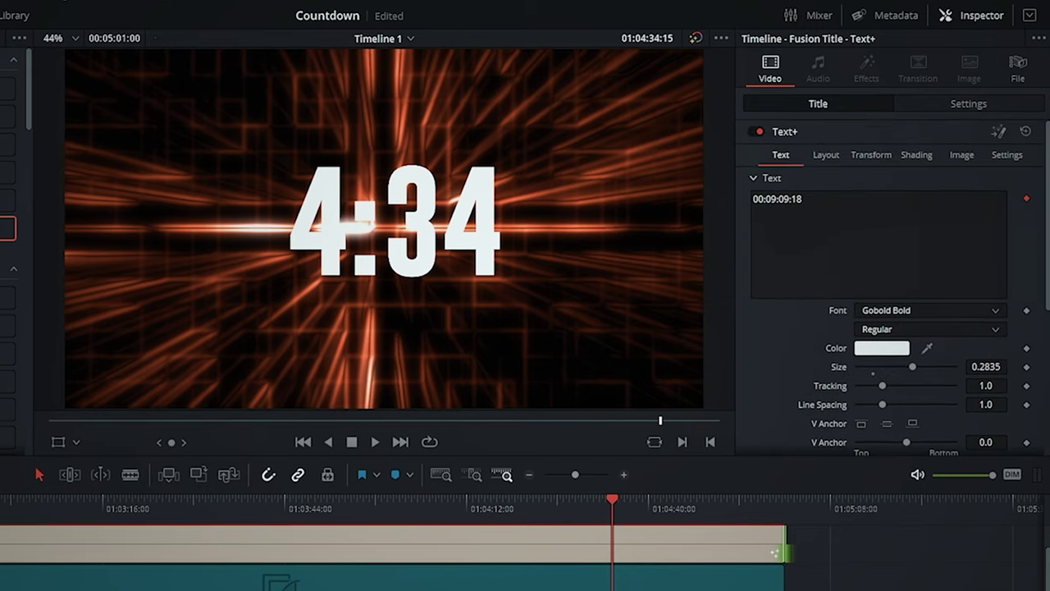
click(825, 155)
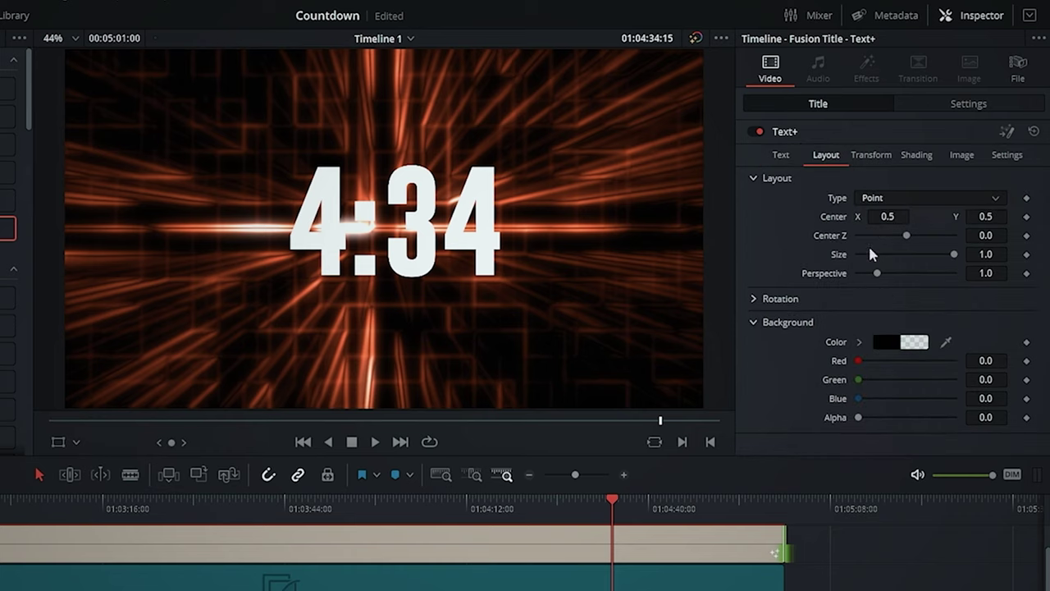
click(754, 299)
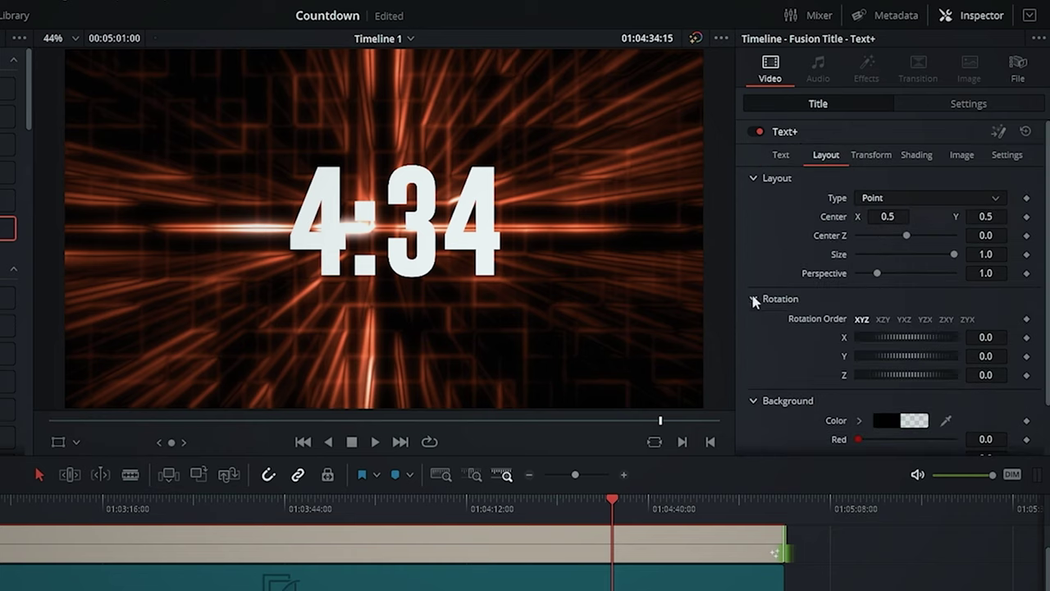
scroll(829, 316, down, 1)
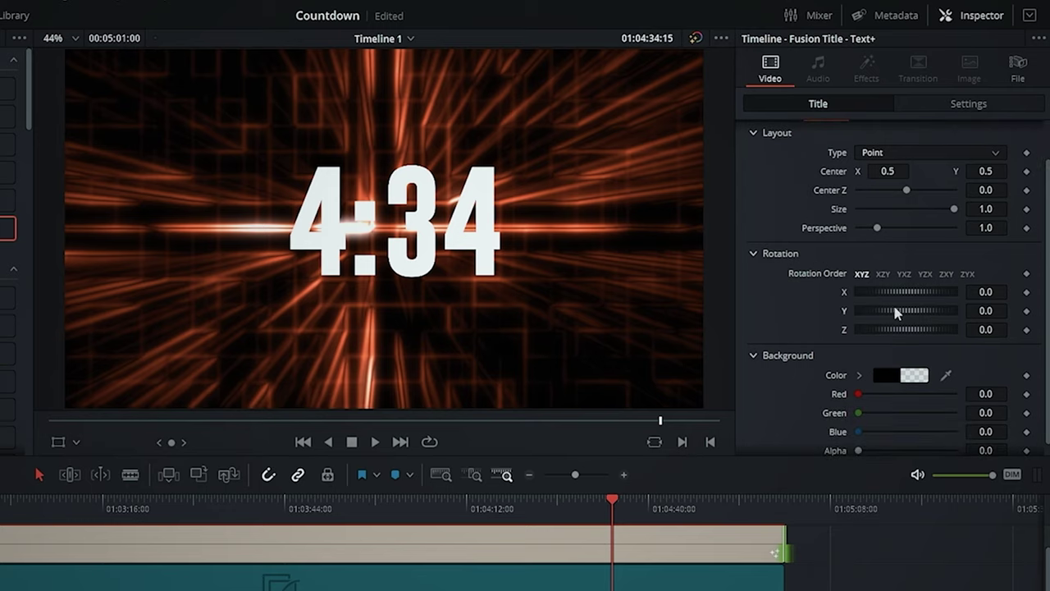
drag(897, 311, 931, 320)
click(986, 310)
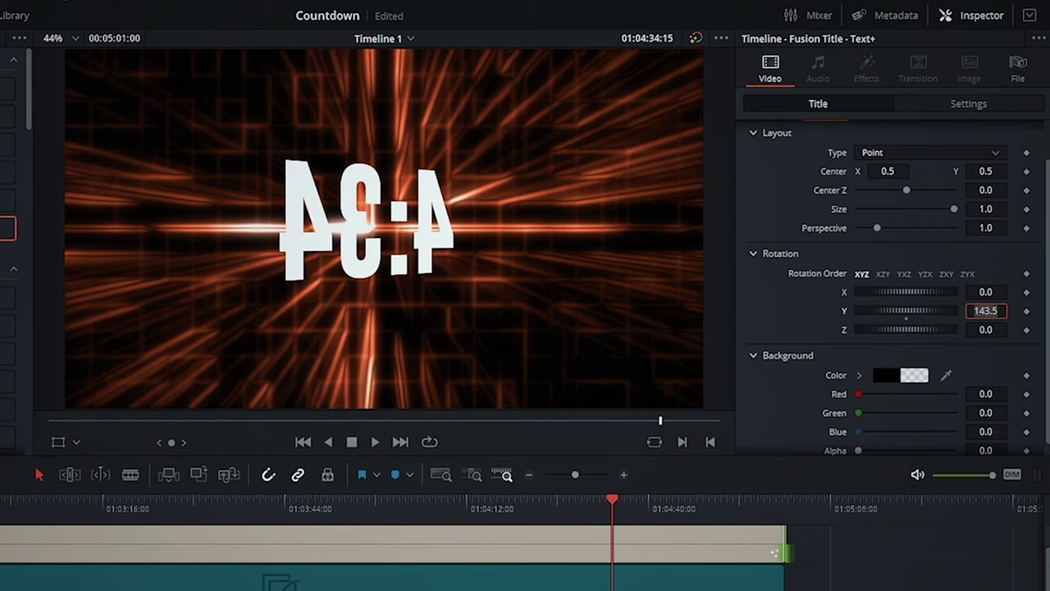
text(0)
key(Tab)
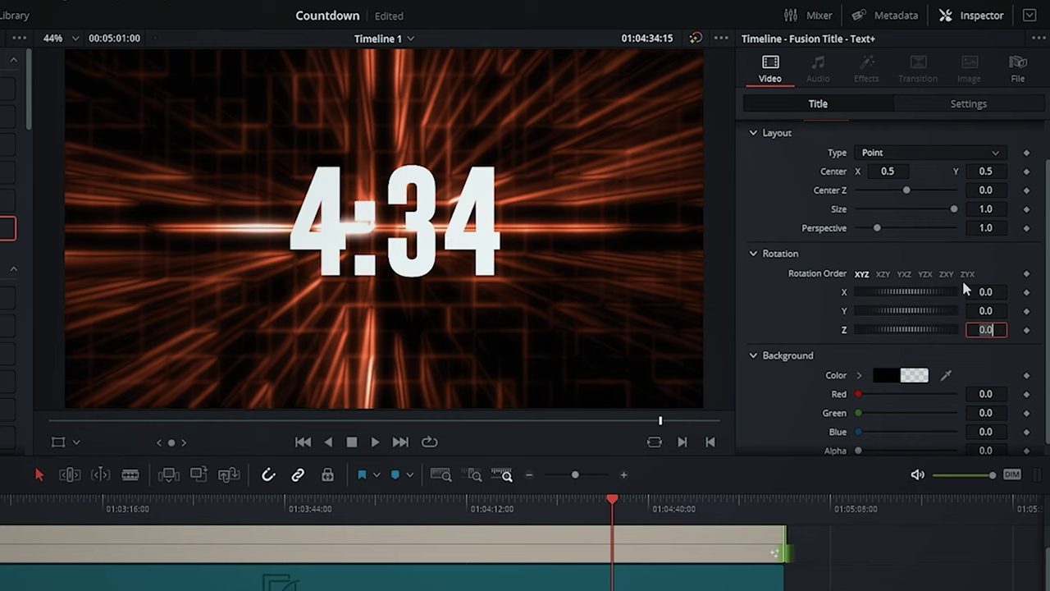
scroll(894, 288, down, 1)
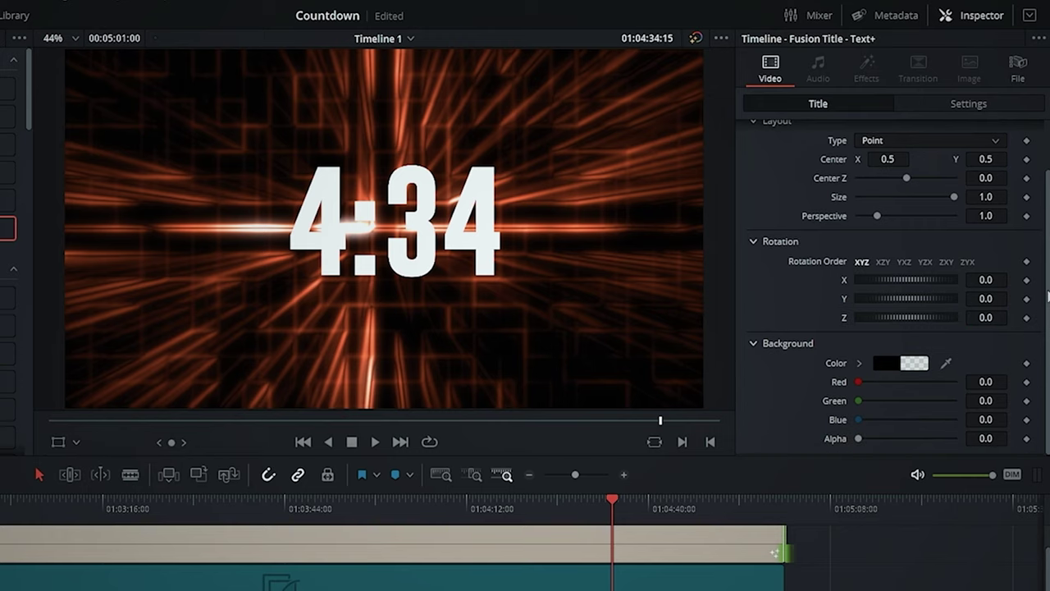
scroll(903, 262, up, 3)
Colour the countdown text blue (#0091ff) in the title's Text settings
click(784, 155)
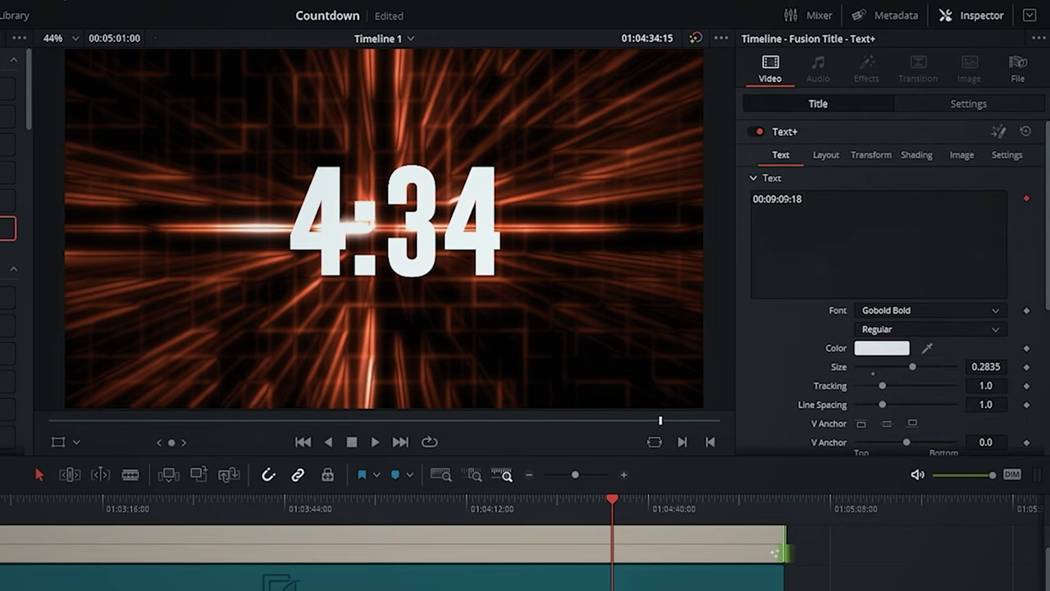
click(882, 348)
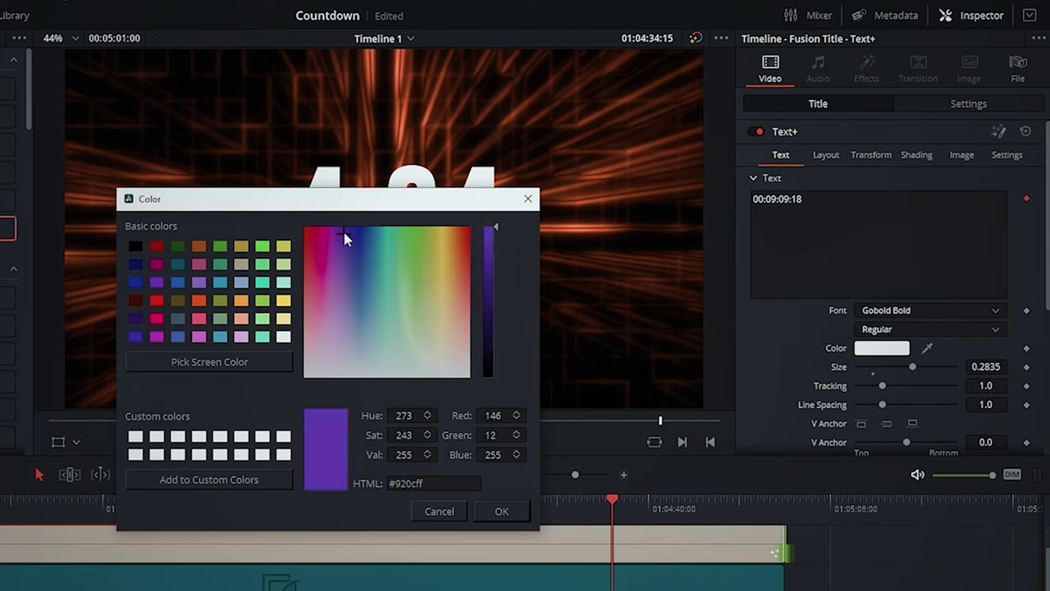
drag(342, 228, 376, 224)
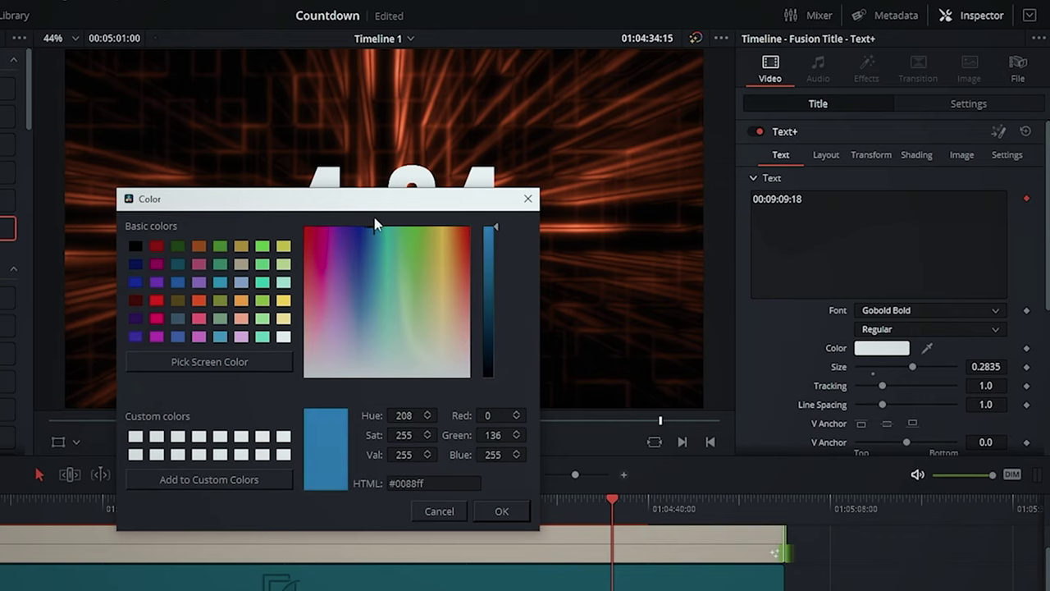
click(500, 511)
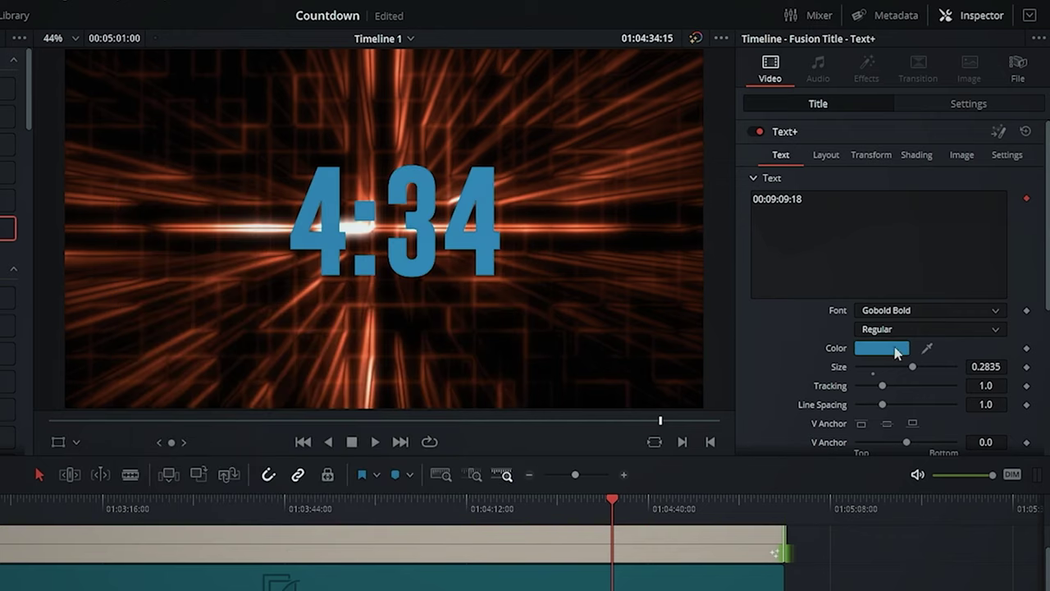
Switch the Text+ Inspector to the Layout settings
click(832, 160)
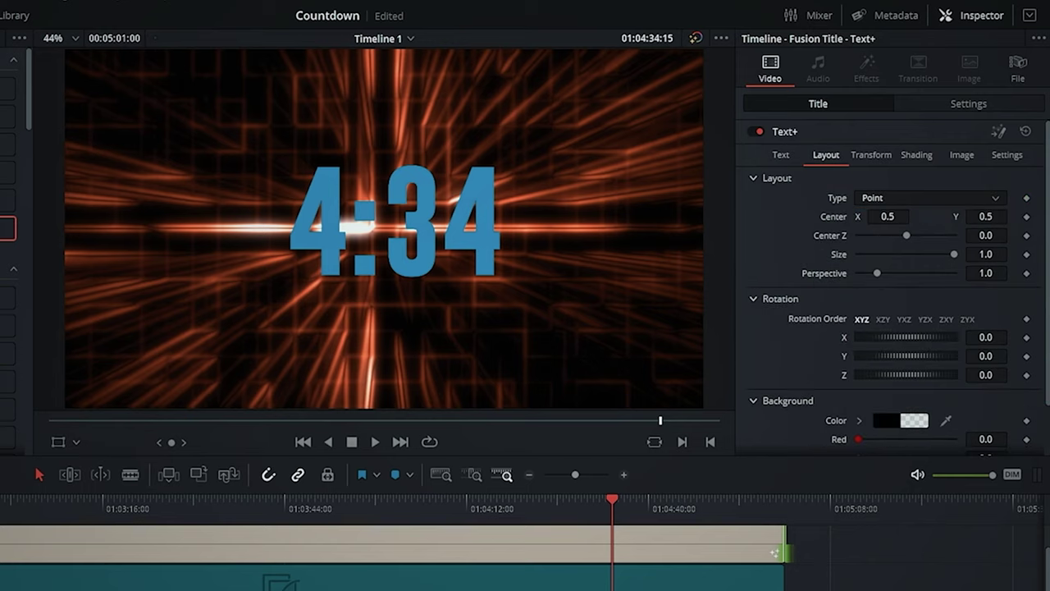
scroll(842, 371, down, 2)
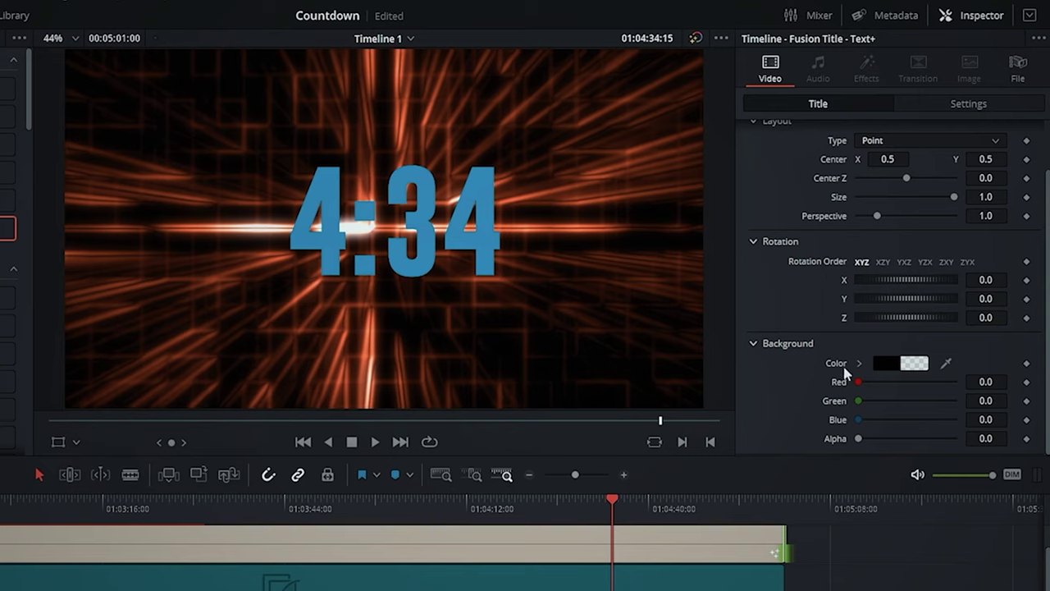
scroll(1048, 280, up, 2)
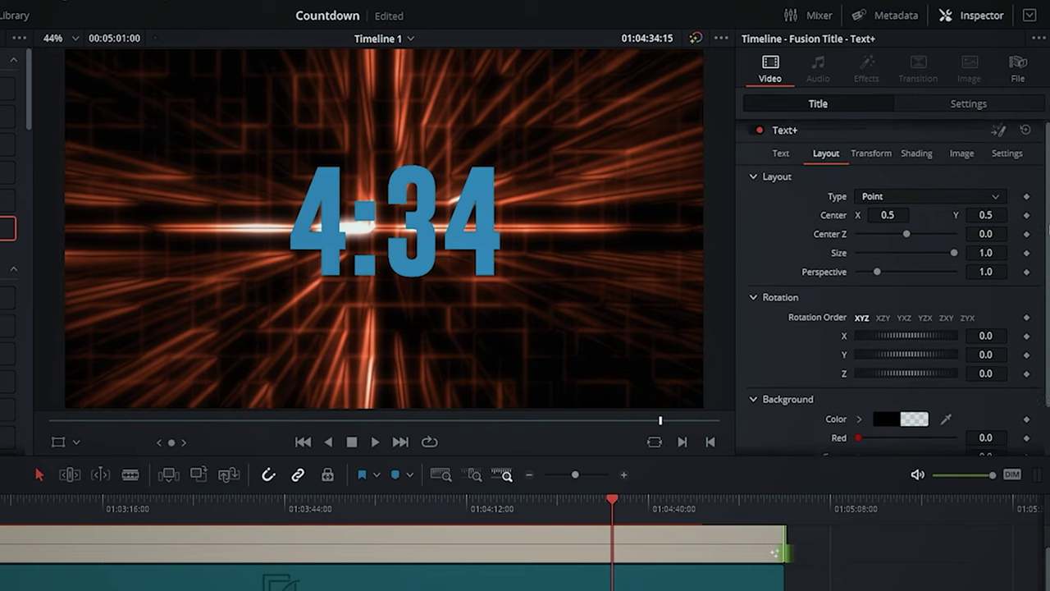
In Transform, raise character Spacing to 1.26 and scrub to preview the 3:29 countdown
click(873, 156)
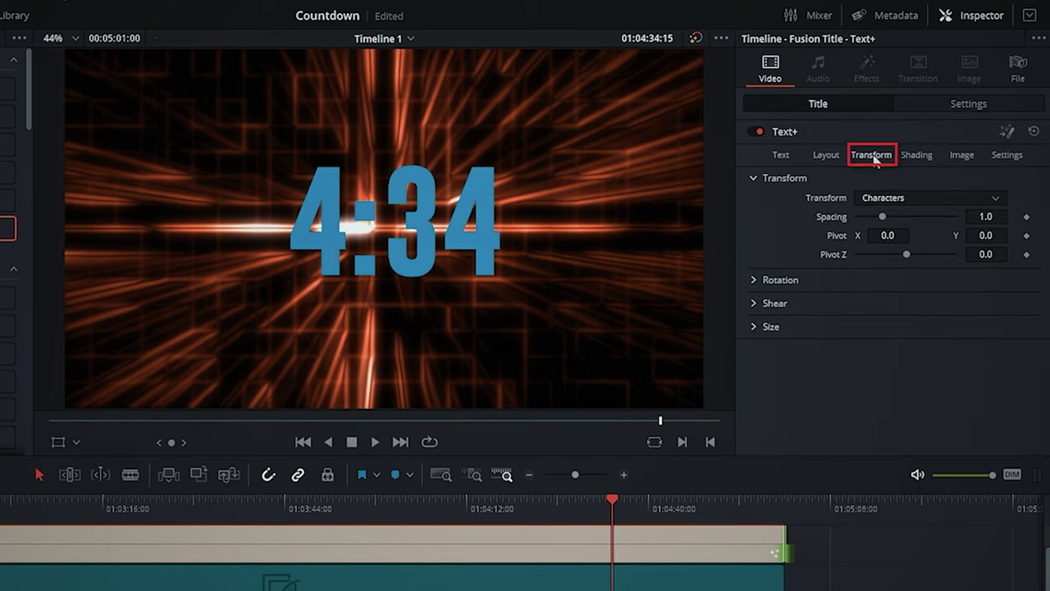
click(755, 281)
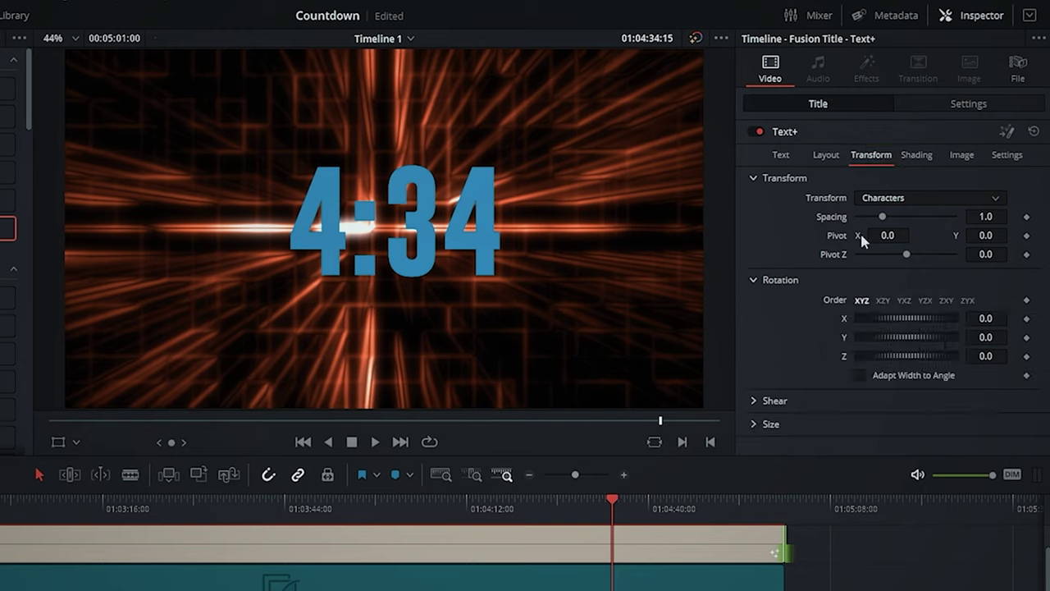
click(966, 197)
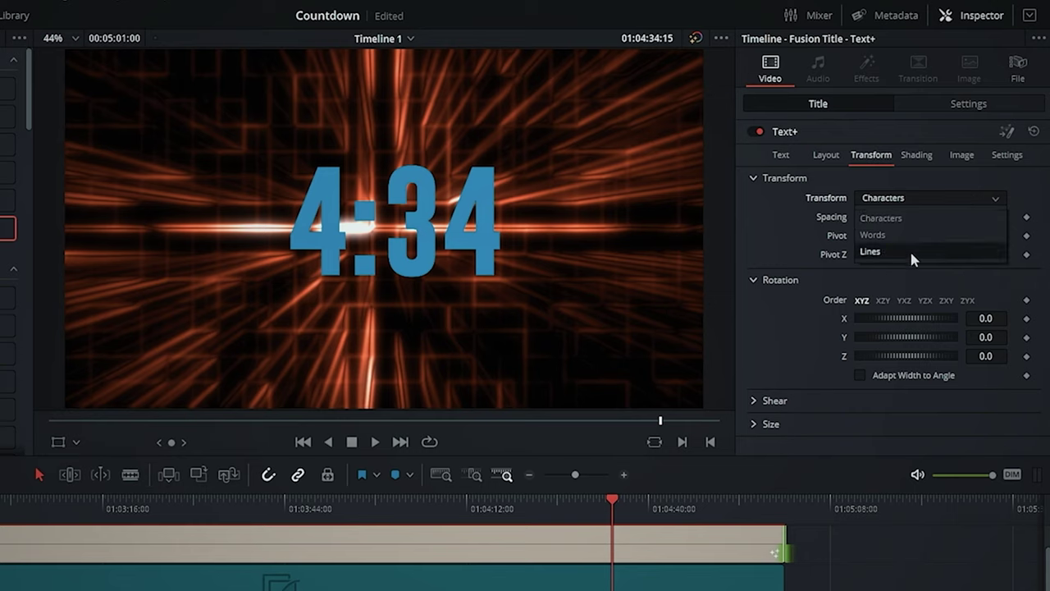
click(764, 235)
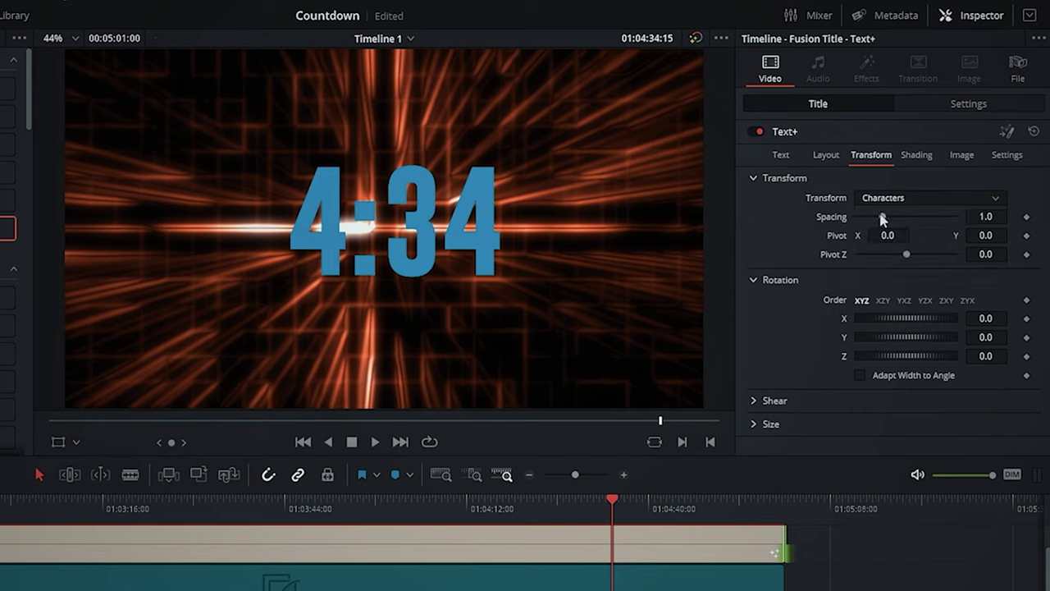
mouse_move(884, 218)
mouse_down()
mouse_move(893, 217)
mouse_move(883, 220)
mouse_up()
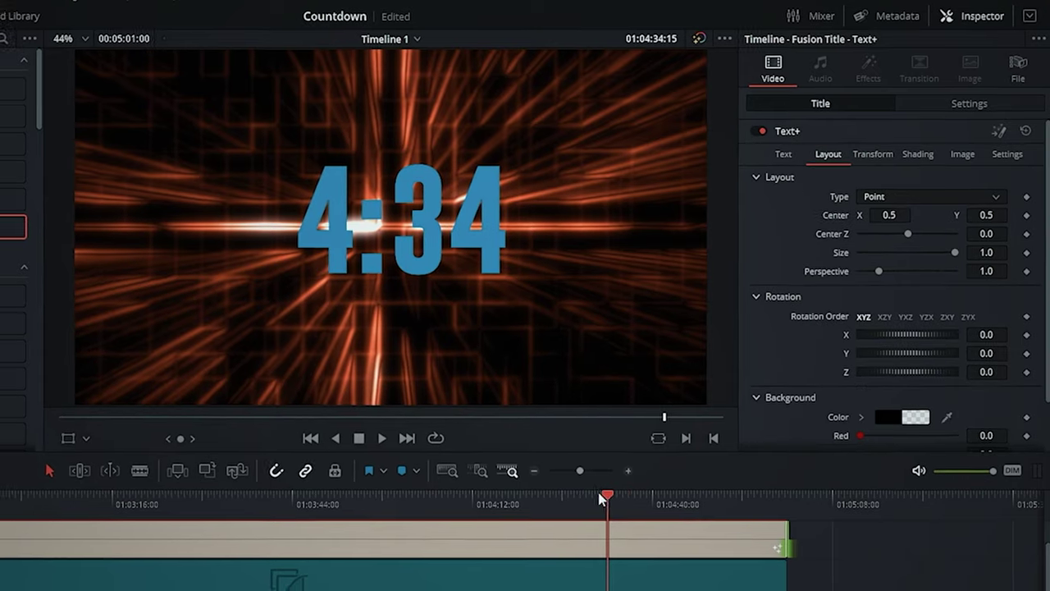
drag(605, 496, 671, 394)
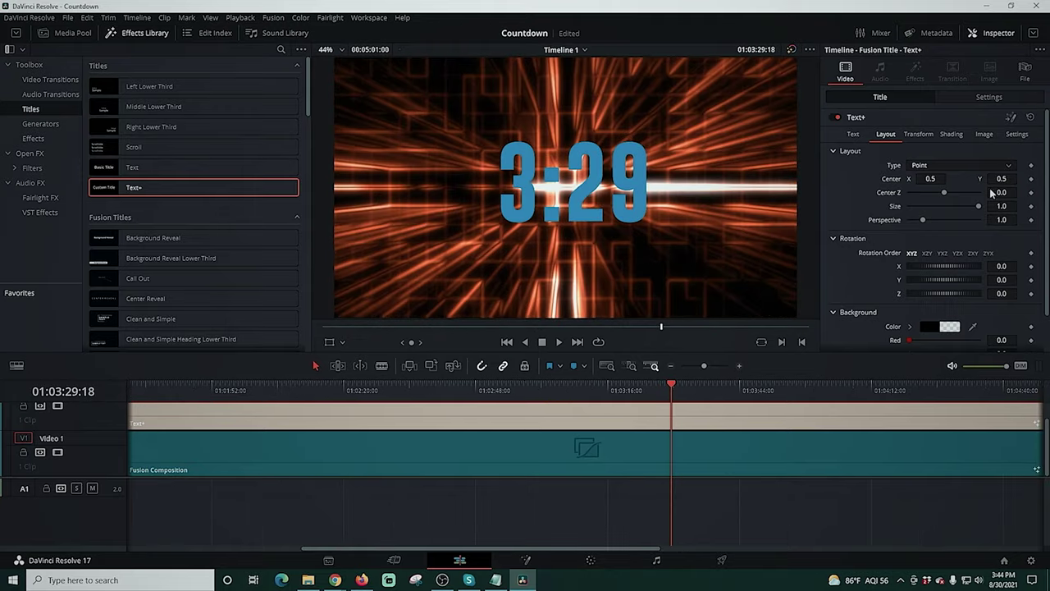
Make the Text+ title clip a compound clip named Compound Clip 1
right_click(504, 418)
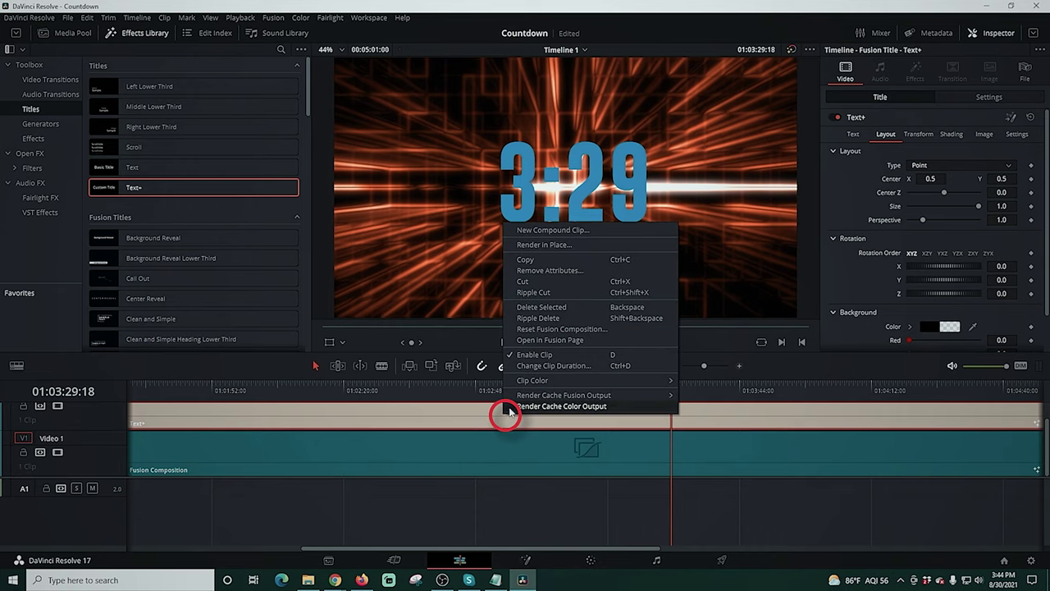
mouse_move(586, 384)
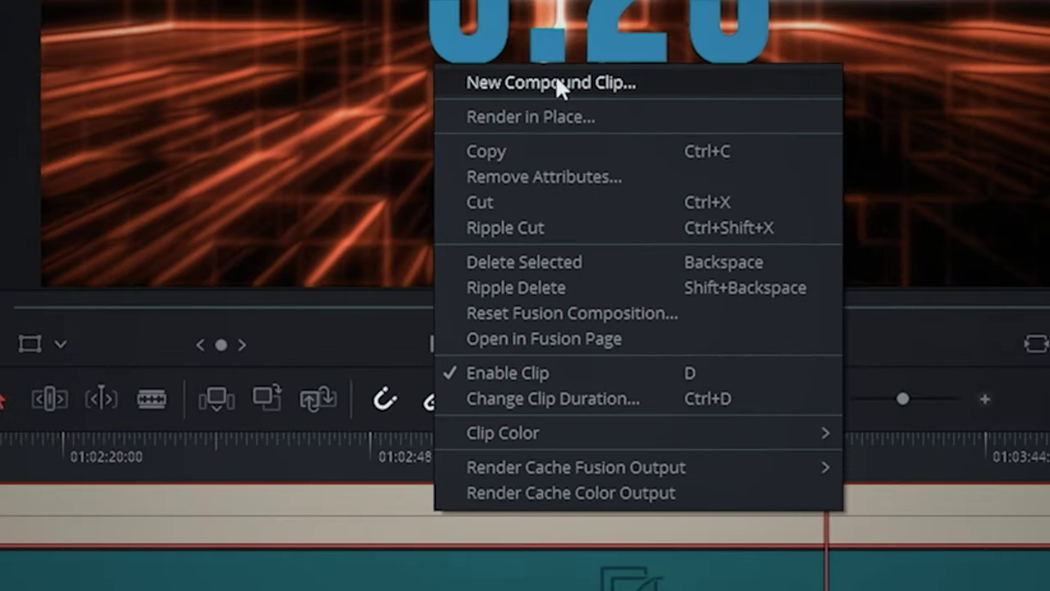
click(556, 81)
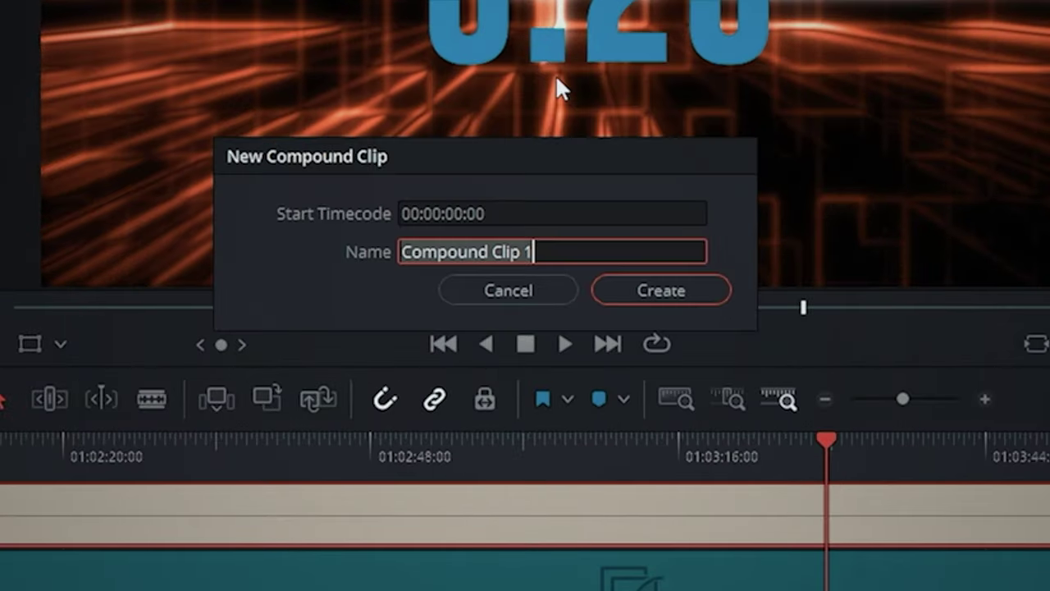
click(647, 292)
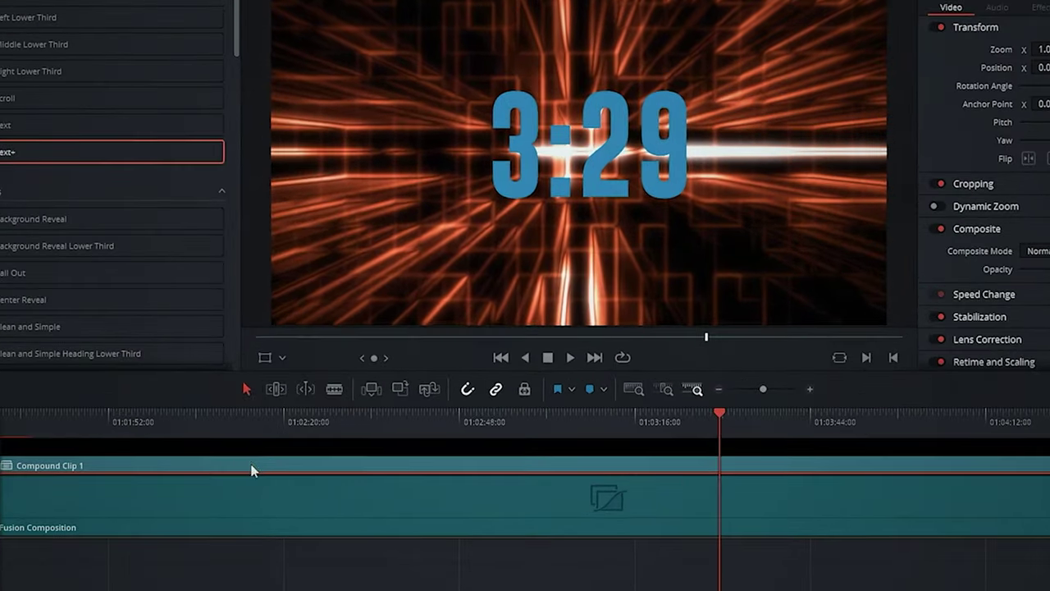
right_click(315, 425)
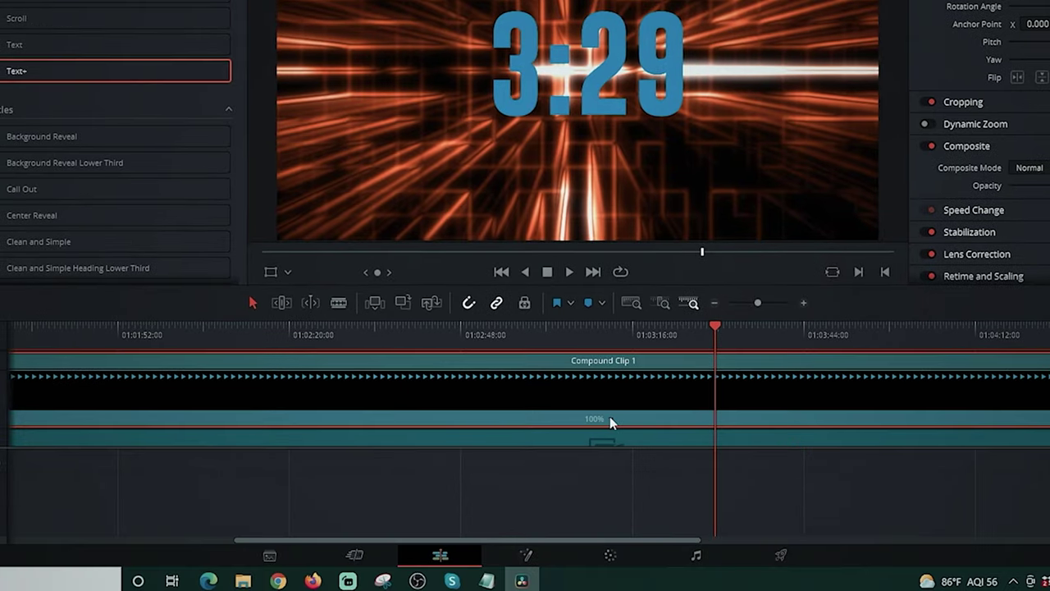
Reverse Compound Clip 1 to -100% speed and scrub to confirm it counts down from 5:00
right_click(612, 515)
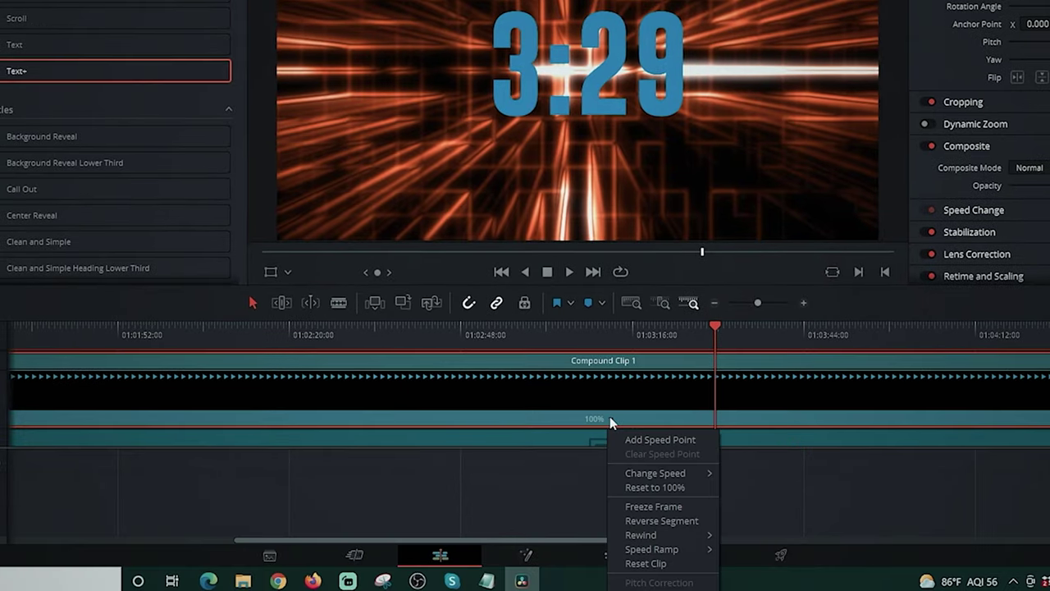
click(647, 522)
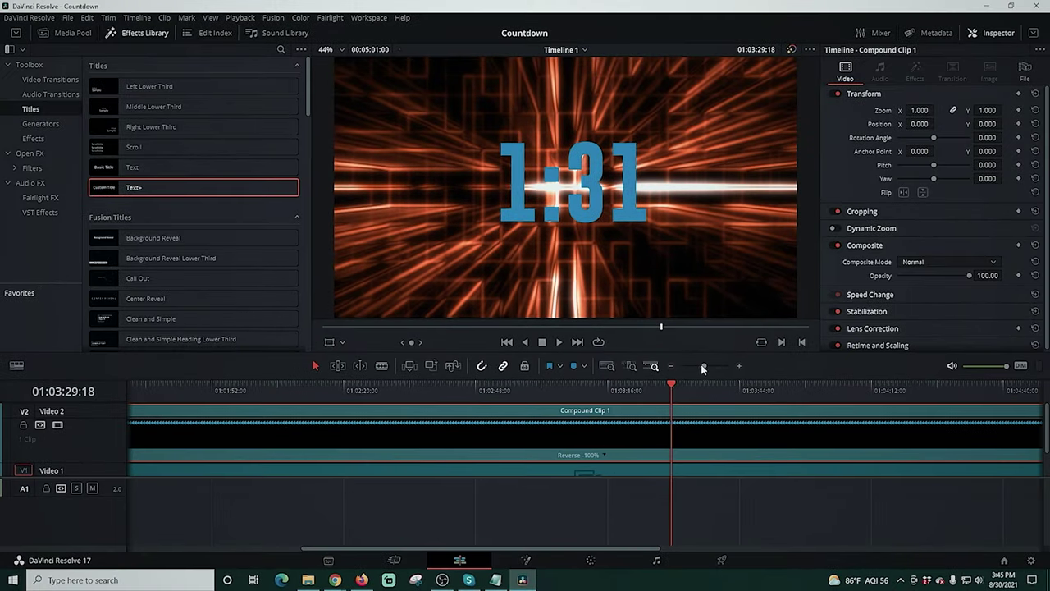
mouse_move(705, 366)
mouse_down()
mouse_move(728, 368)
mouse_move(687, 368)
mouse_move(702, 367)
mouse_up()
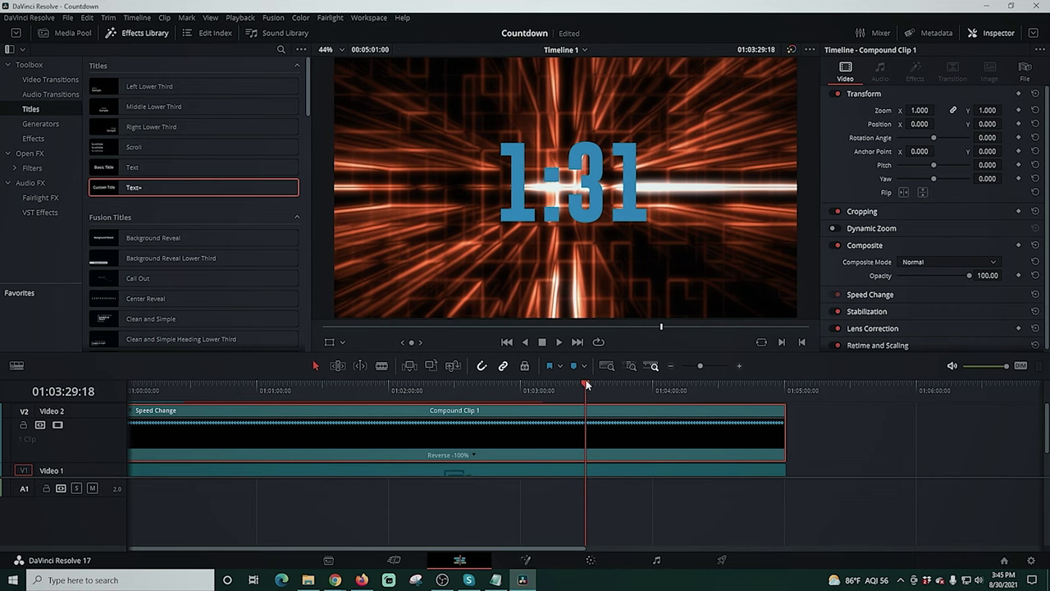
drag(586, 383, 735, 415)
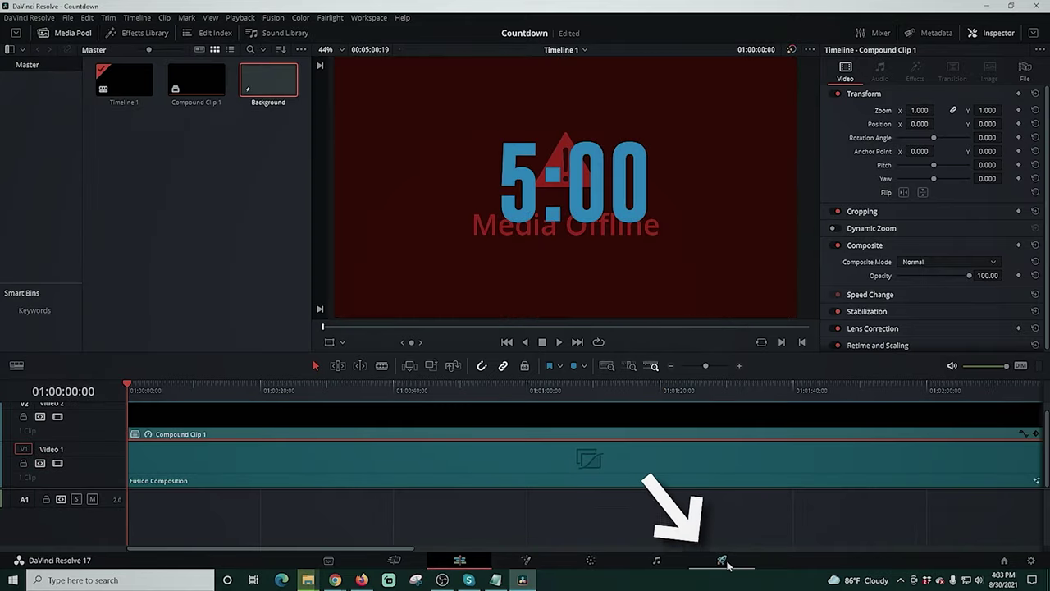
On the Deliver page, set the render location to C:\Quick Edit\Countdown
click(721, 561)
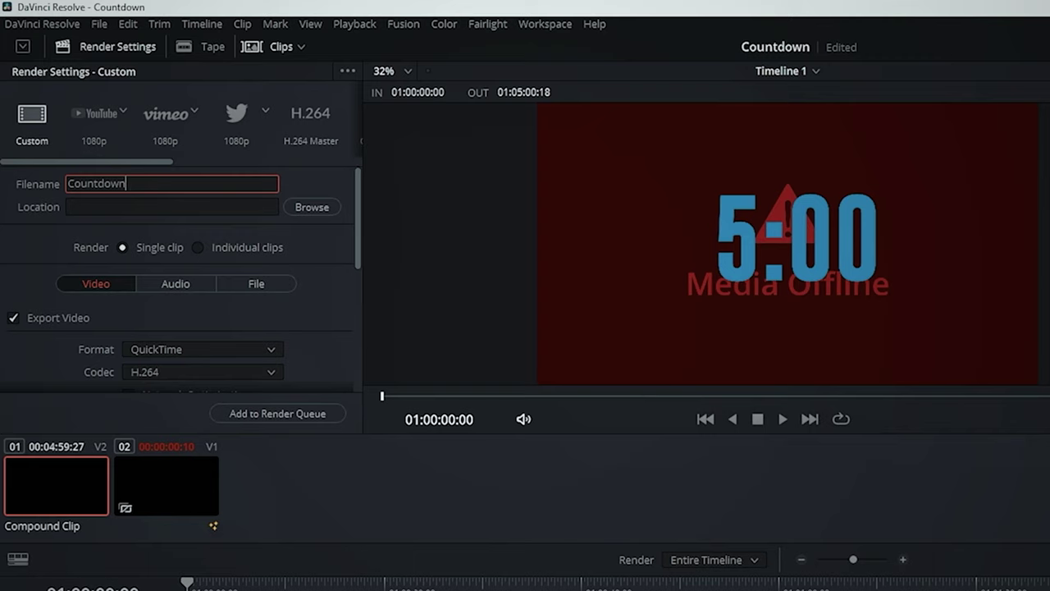
click(312, 208)
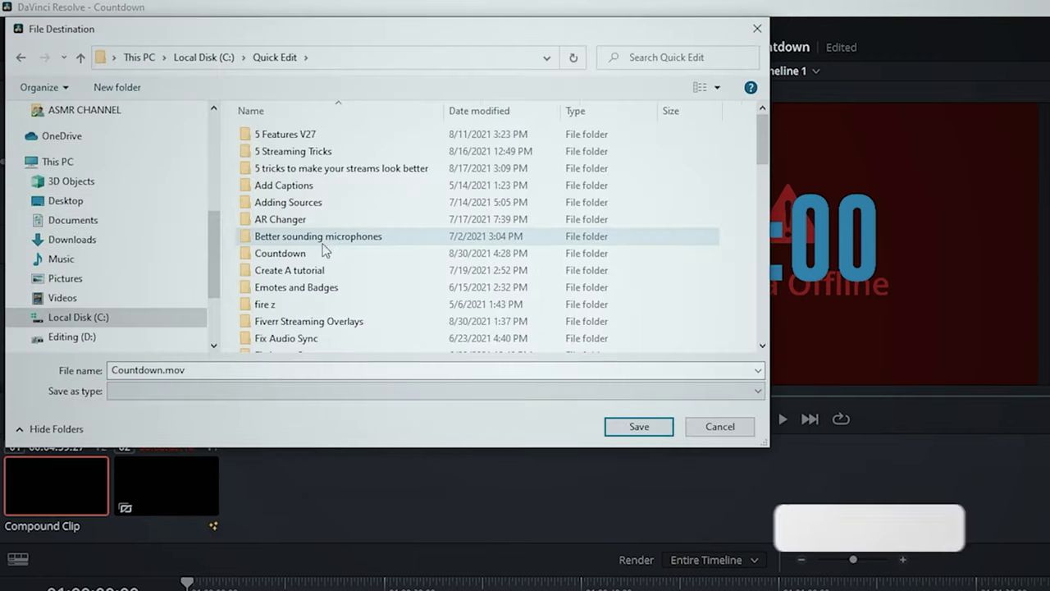
click(312, 256)
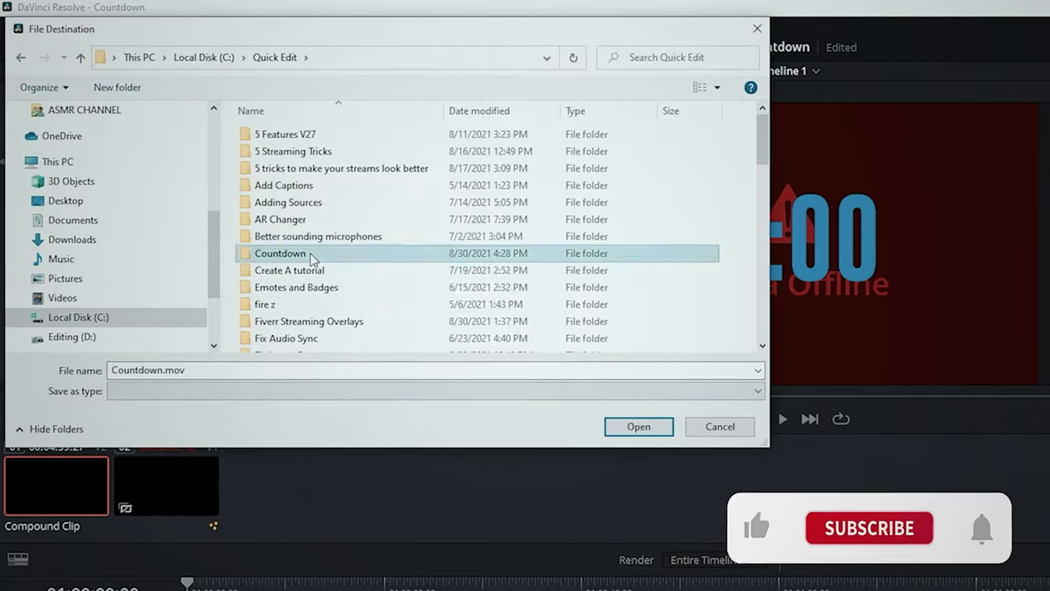
double_click(312, 256)
click(638, 426)
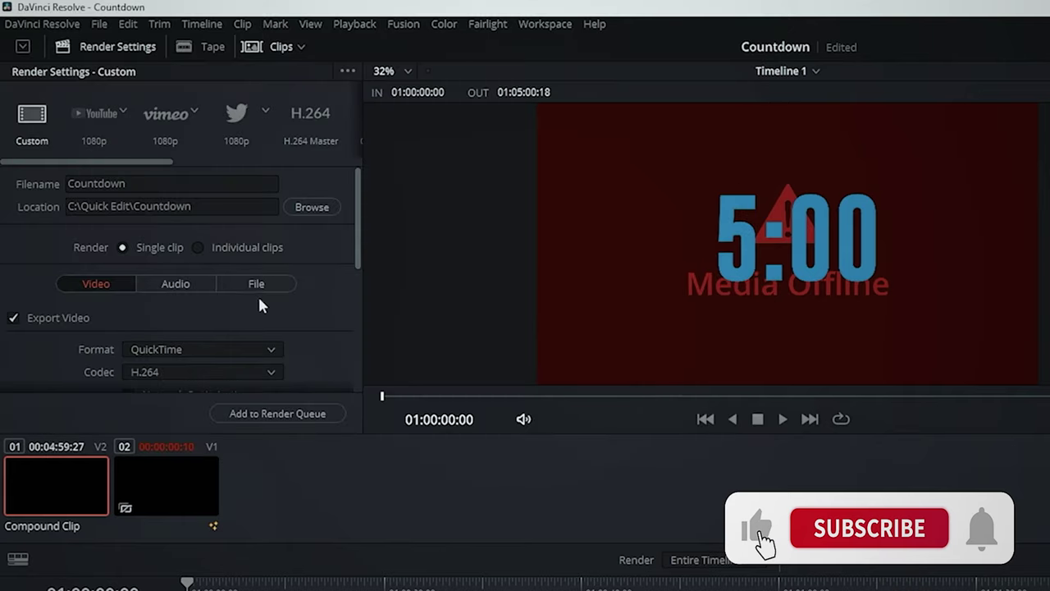
Review the QuickTime H.264 settings and add the Countdown job to the render queue
drag(358, 225, 358, 288)
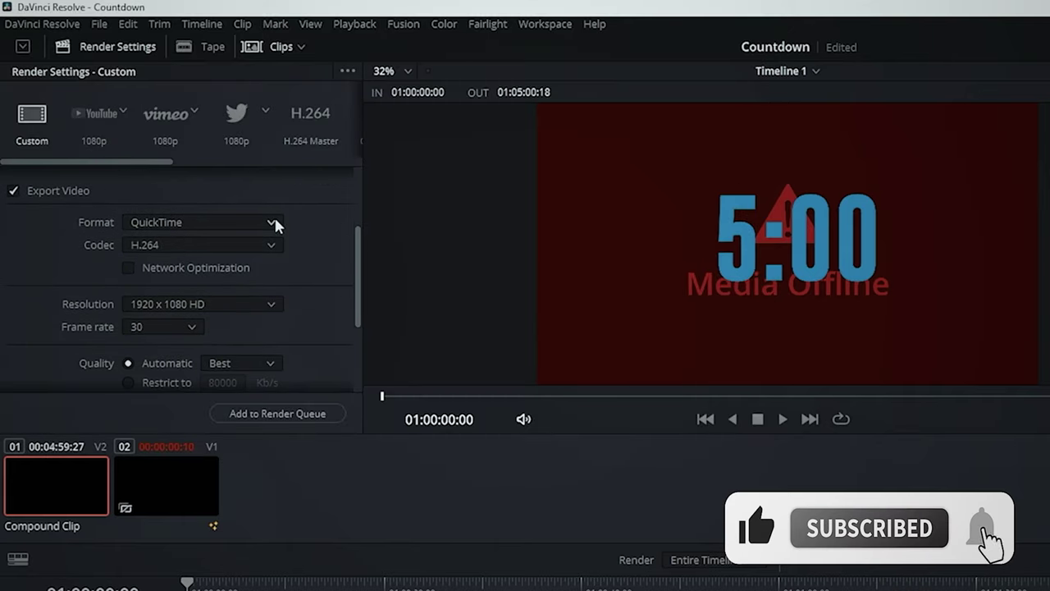
drag(356, 301, 341, 226)
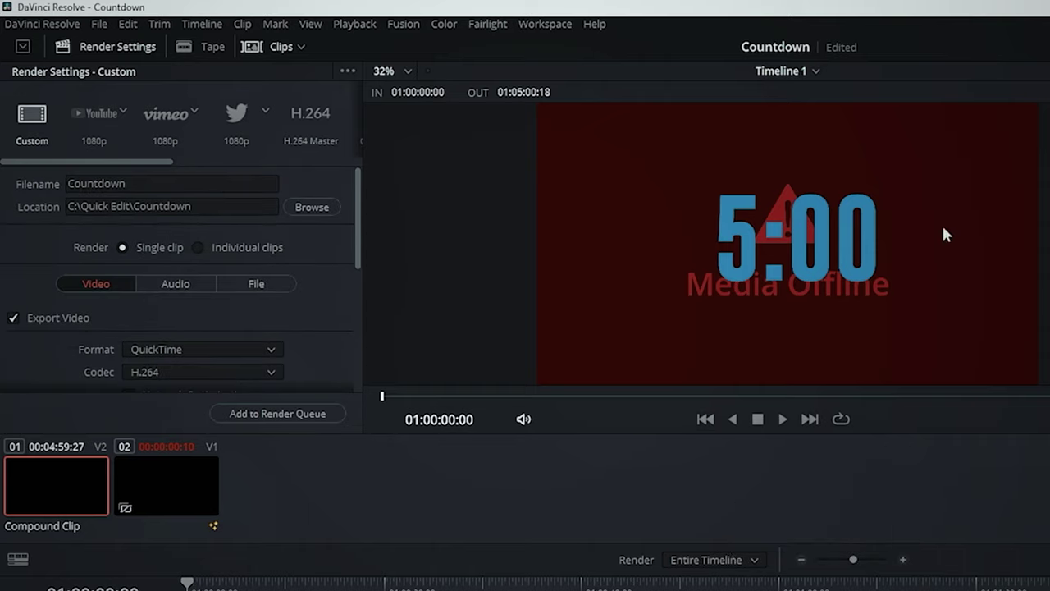
click(243, 414)
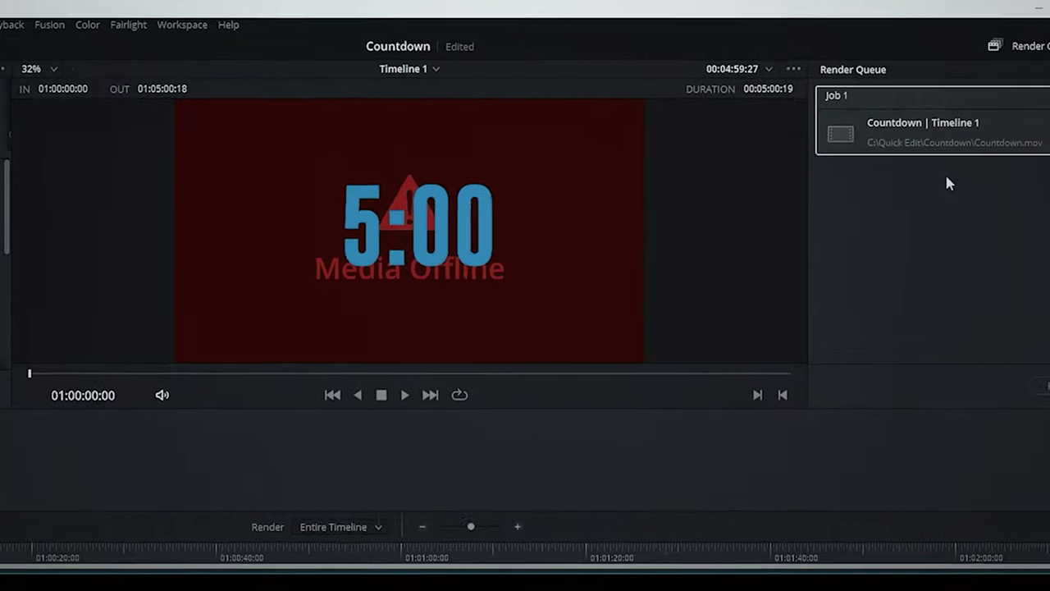